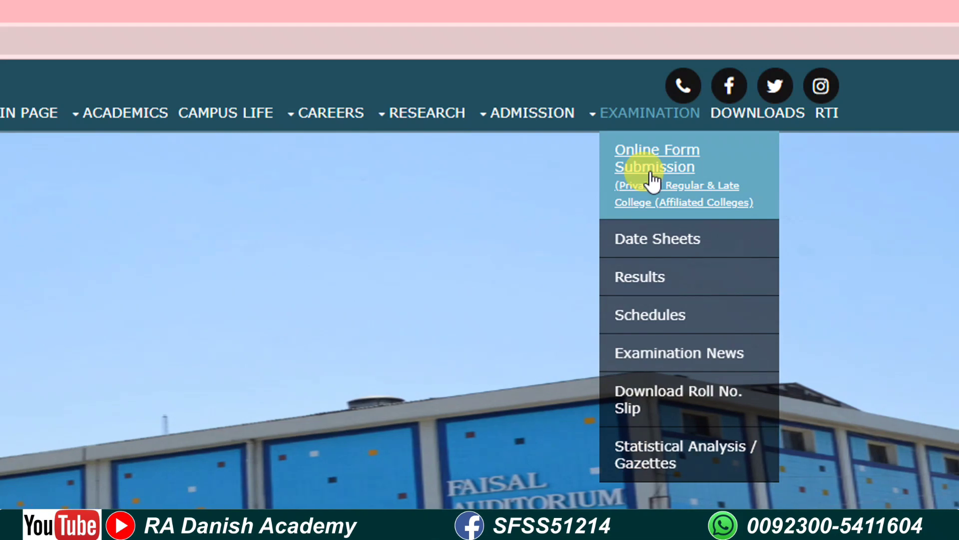
# Step: Go to the online exam form sign-in page and start new-account sign-up as a private candidate
pyautogui.click(650, 174)
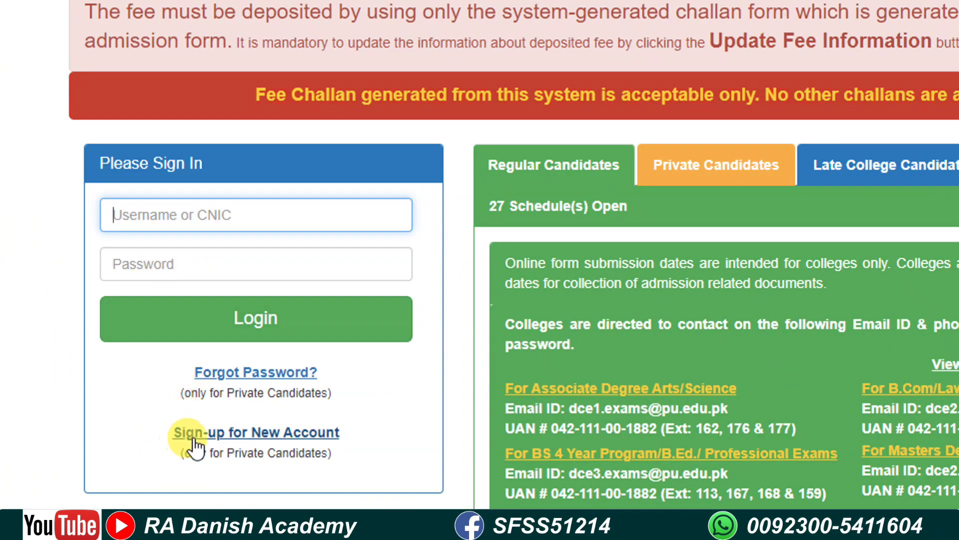
pyautogui.click(266, 434)
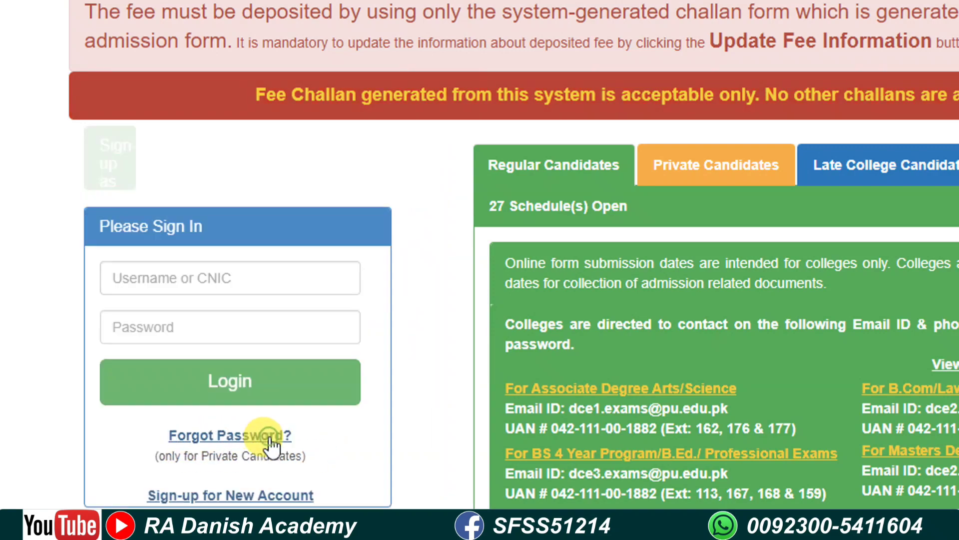
# Step: Abandon the sign-up form at the CNIC field and return to the sign-in screen
pyautogui.scroll(-3, 272, 435)
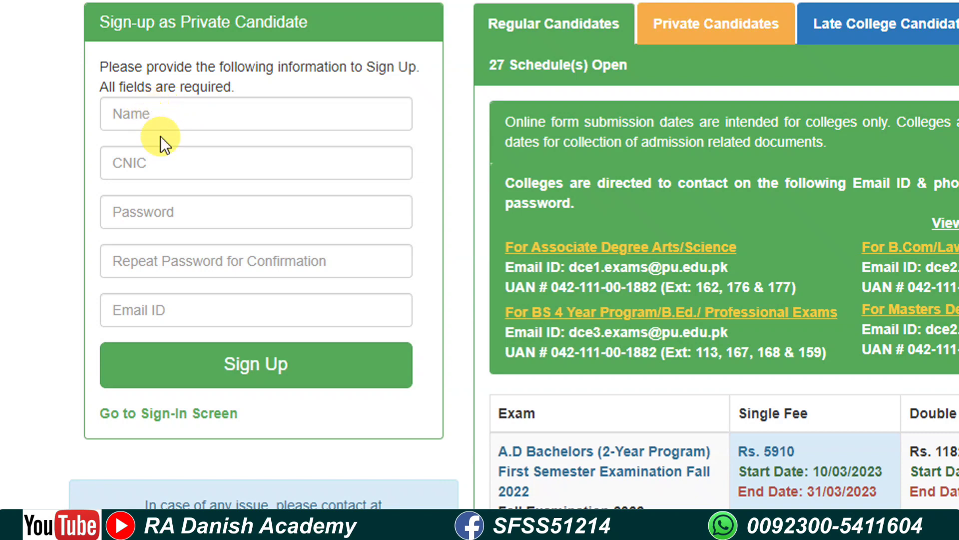
pyautogui.click(163, 158)
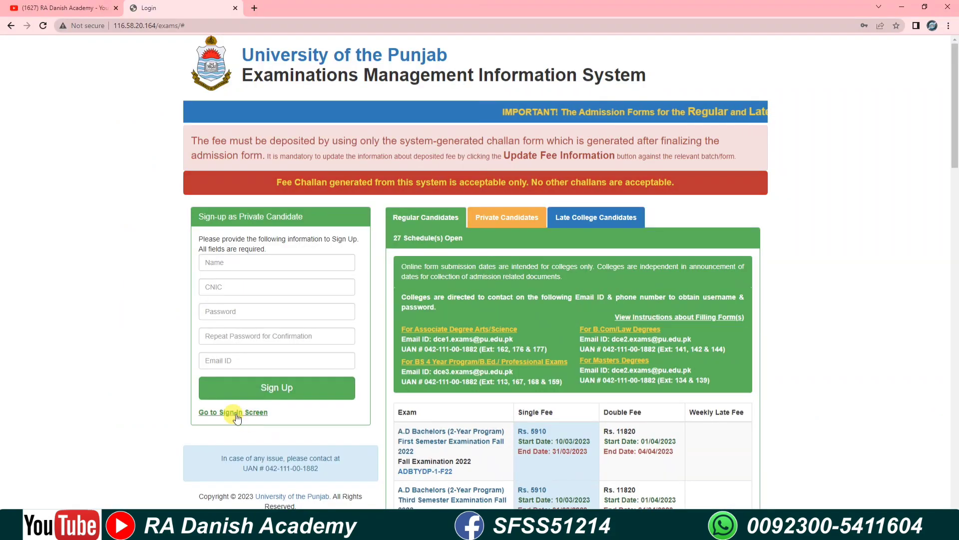
pyautogui.click(195, 413)
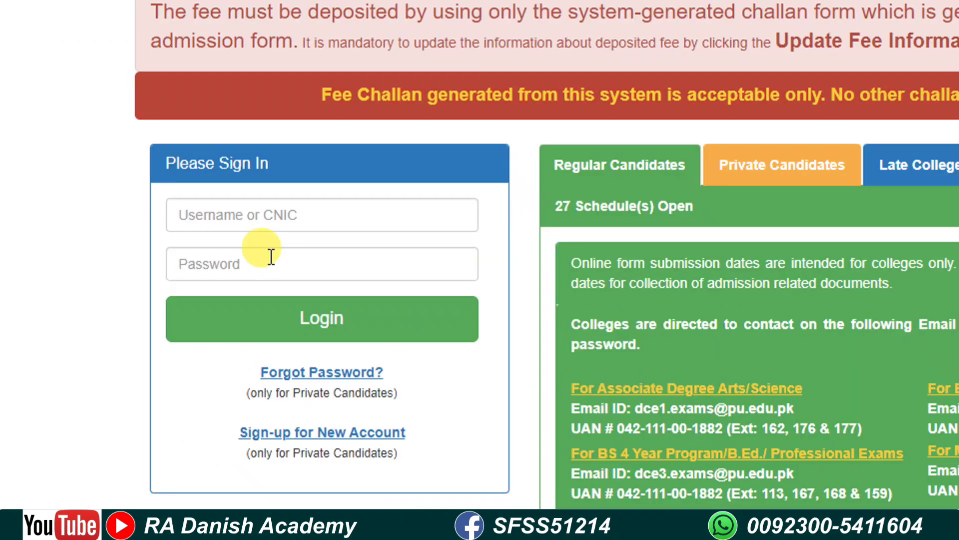
# Step: Log in to the candidate account using the browser's saved username and password
pyautogui.click(242, 220)
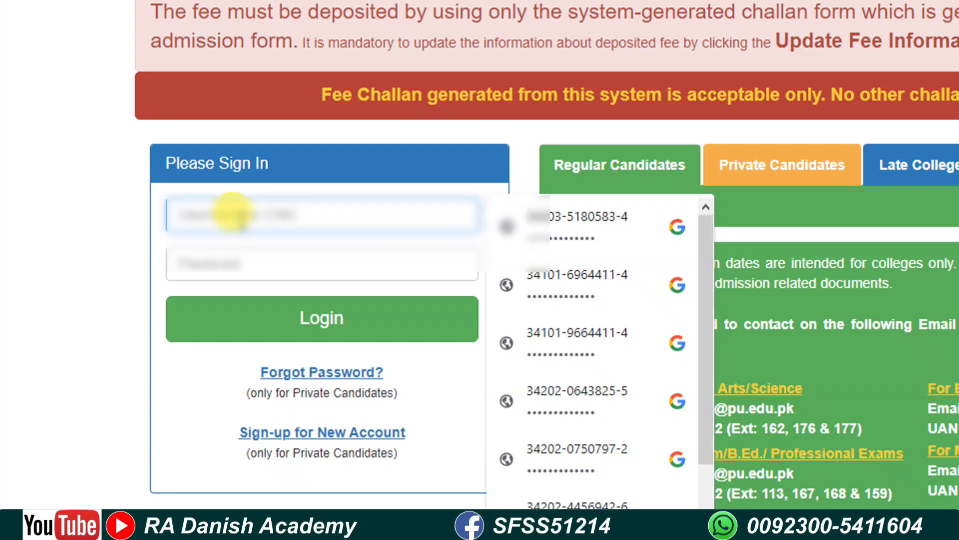
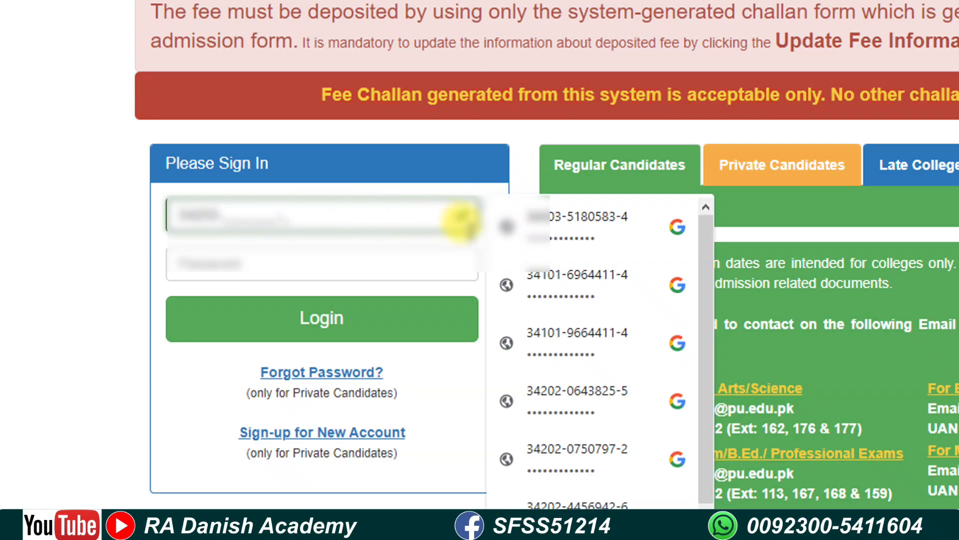
pyautogui.click(534, 229)
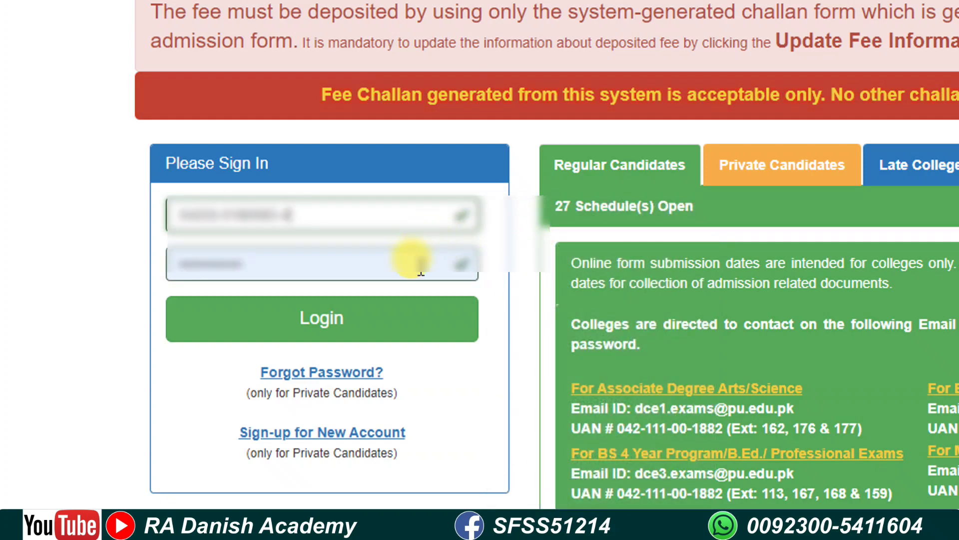
pyautogui.click(322, 335)
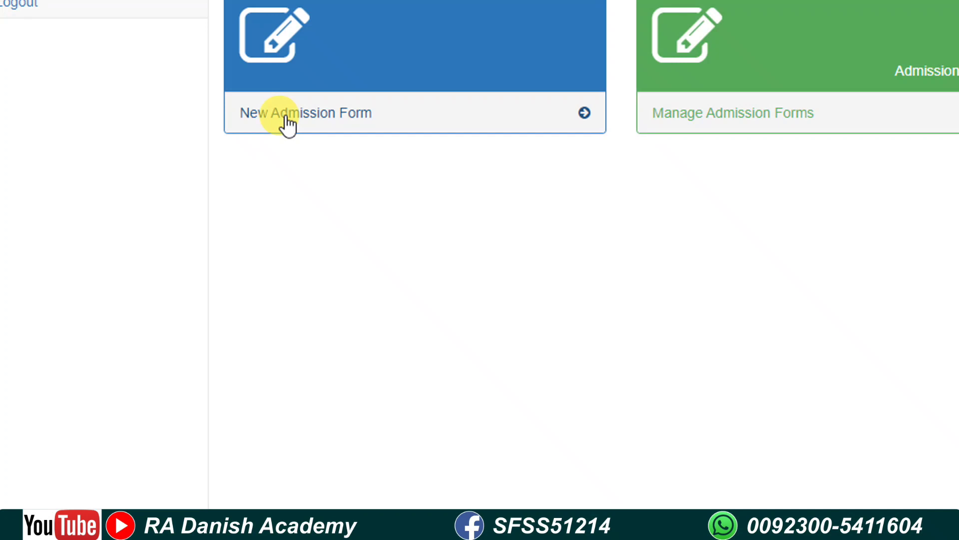
# Step: Start a new Examination Admission Form from the dashboard
pyautogui.click(347, 129)
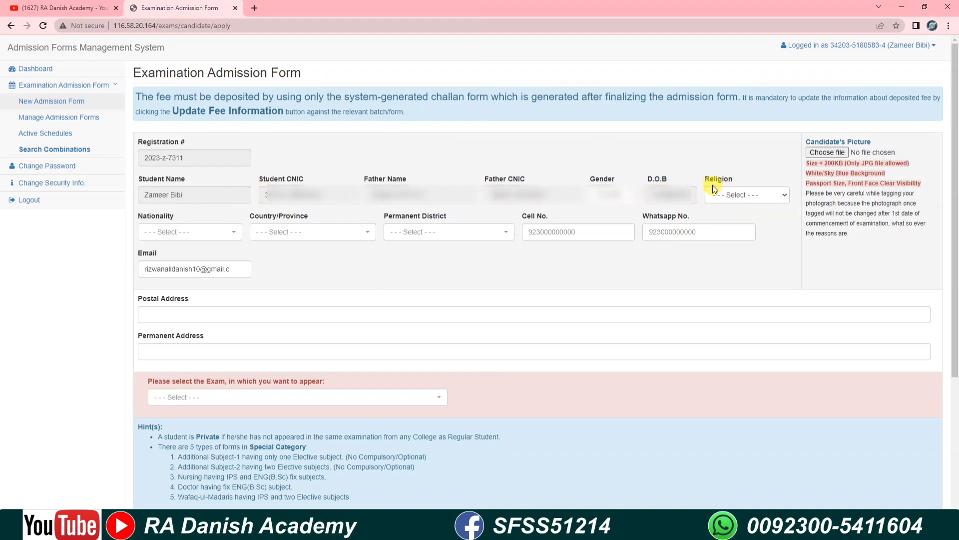
# Step: Set Religion to ISLAM and attach Pic.jpg as the candidate's picture
pyautogui.click(724, 196)
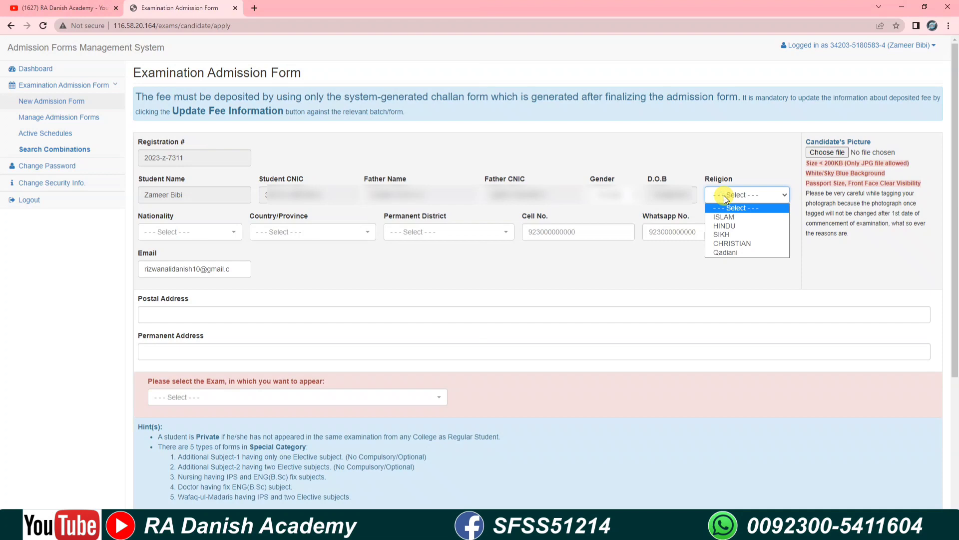
pyautogui.click(727, 219)
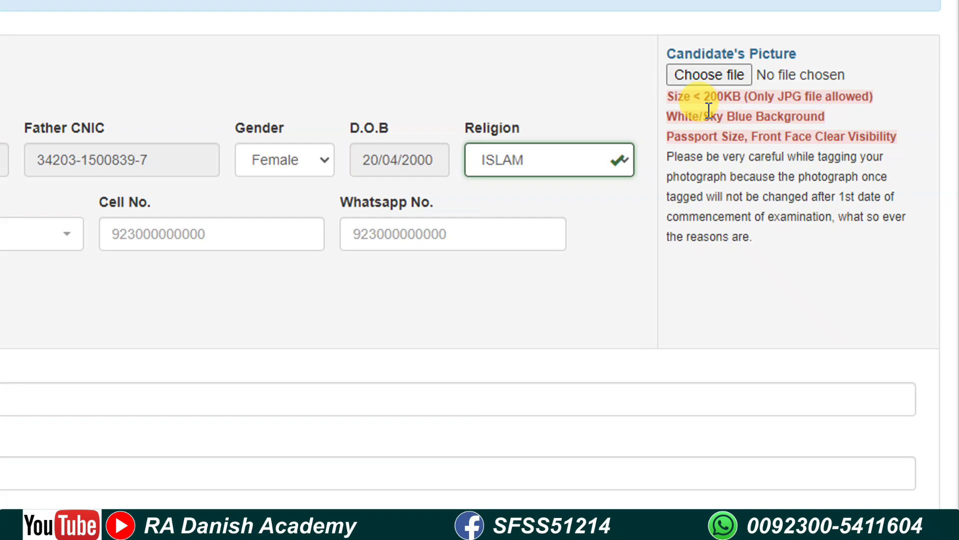
pyautogui.click(703, 81)
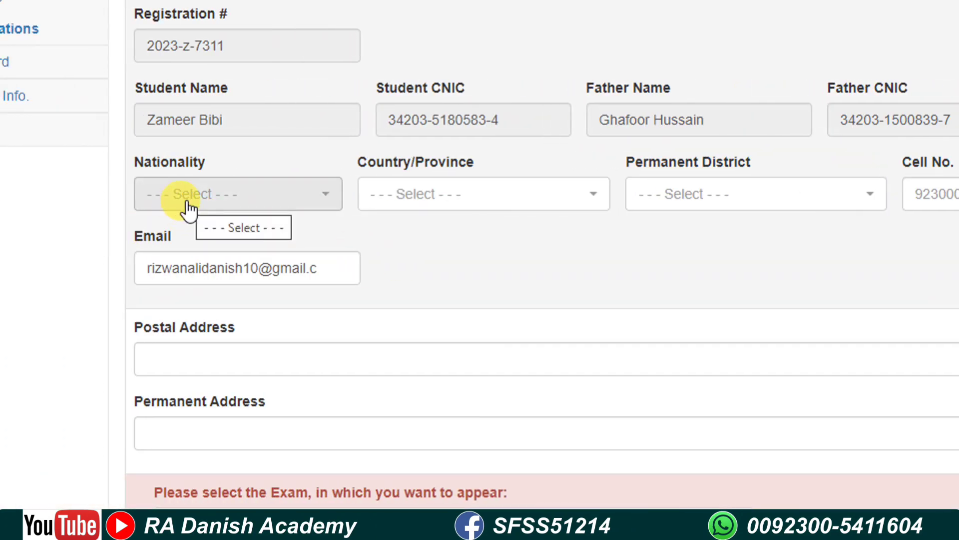
# Step: Set nationality to PAKISTANI, province to PUNJAB and permanent district to GUJRAT
pyautogui.click(198, 207)
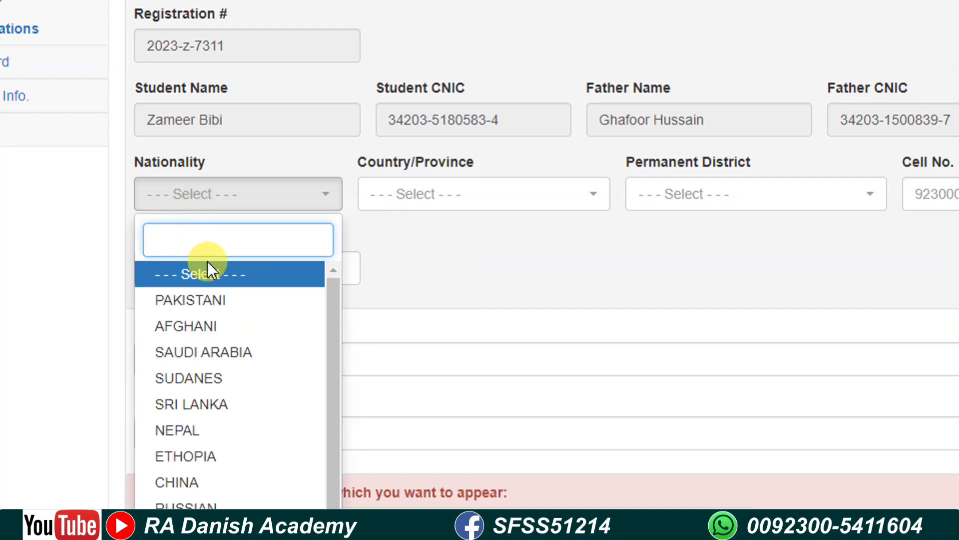
pyautogui.click(206, 299)
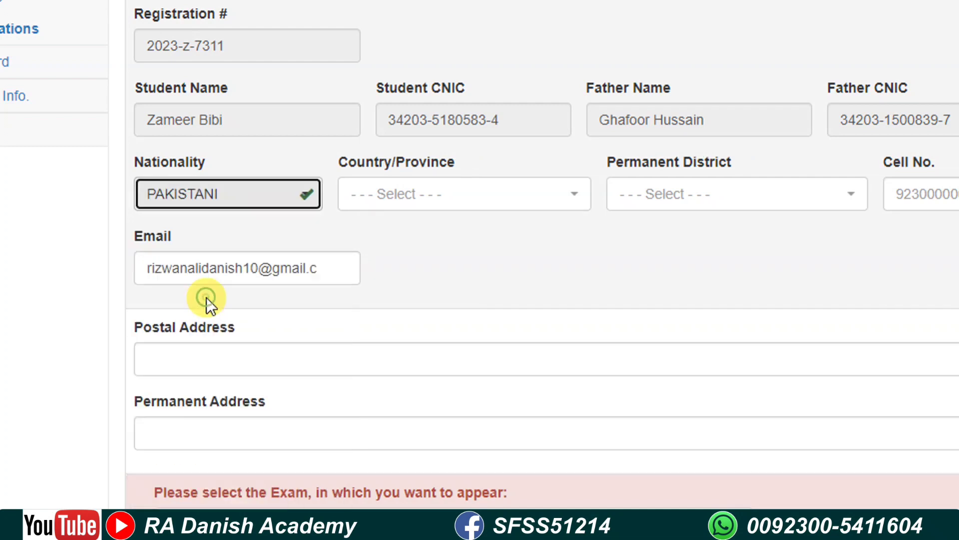
pyautogui.click(387, 204)
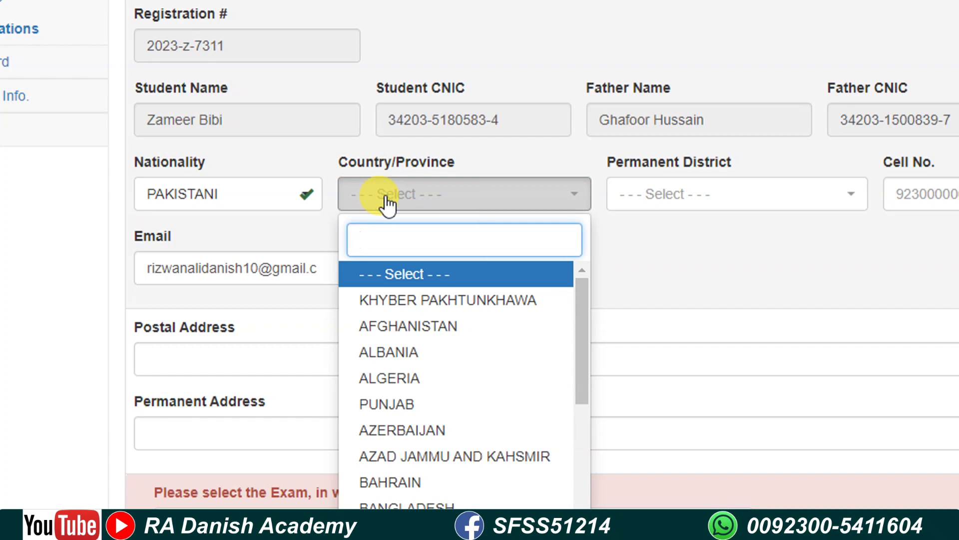
pyautogui.write('pu')
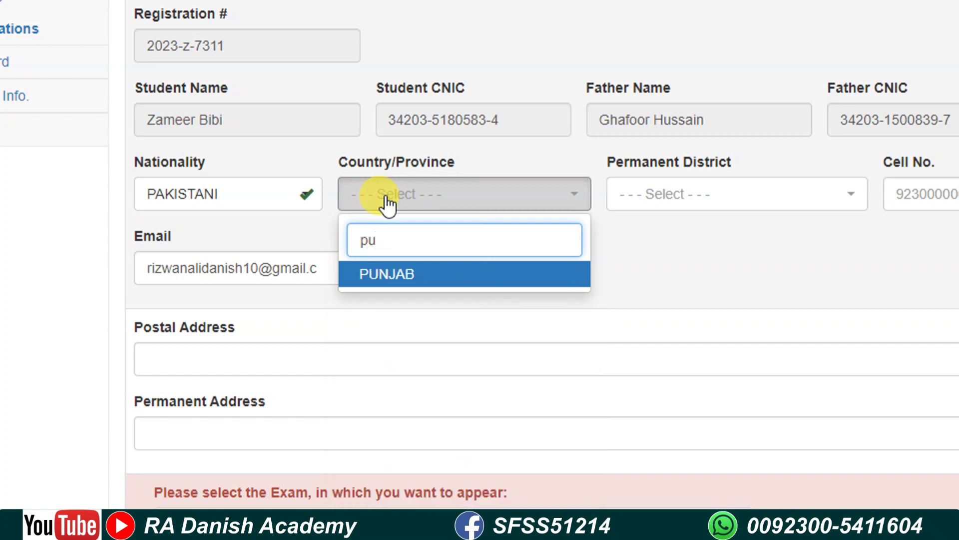
pyautogui.click(386, 273)
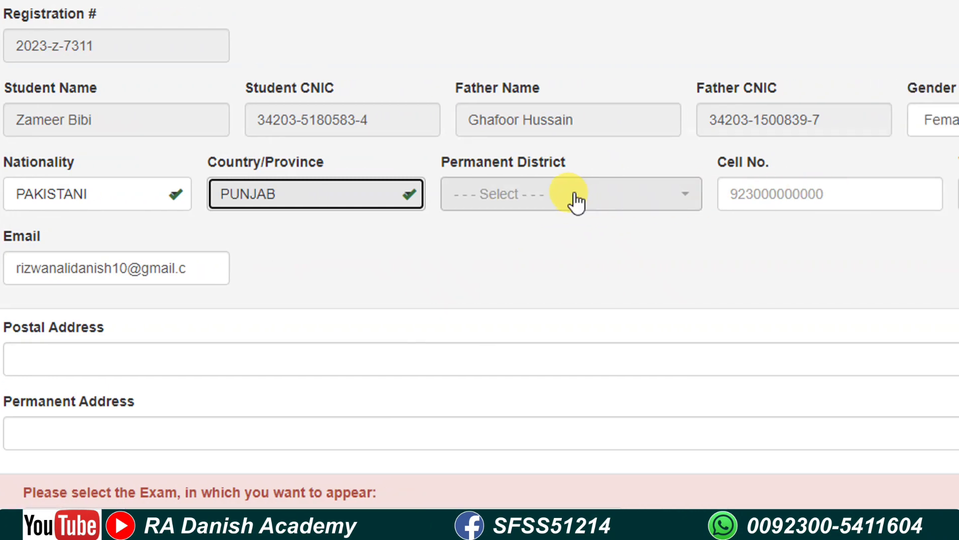
pyautogui.click(576, 195)
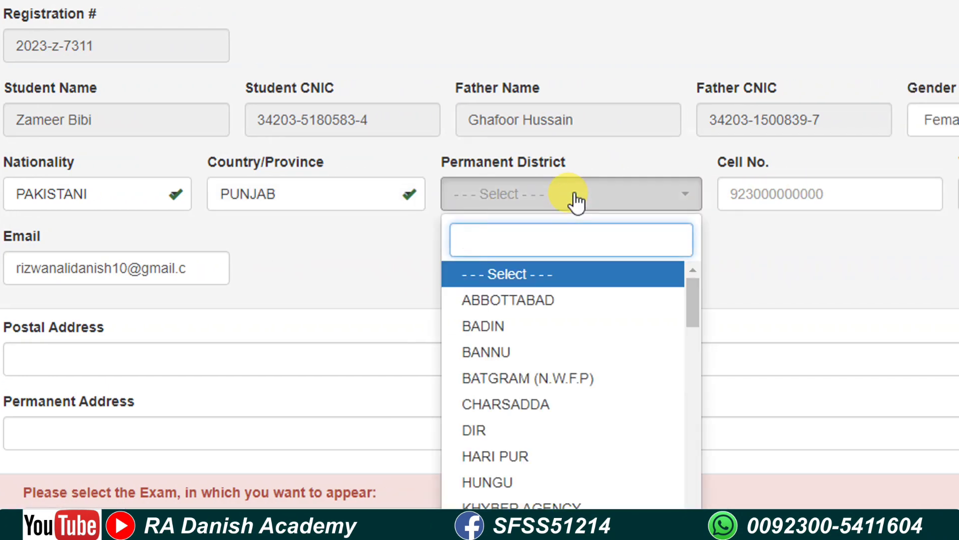
pyautogui.write('guj')
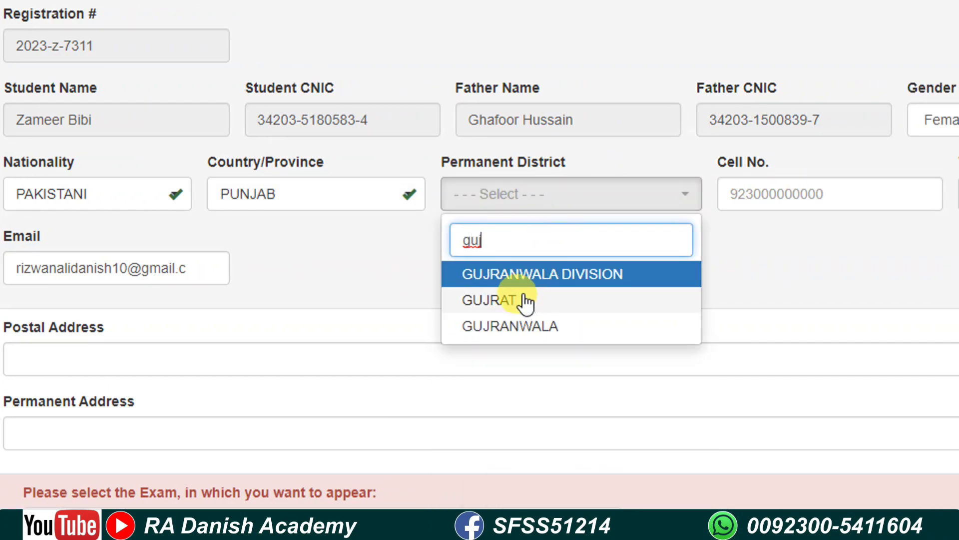
pyautogui.click(585, 299)
# Step: Fill the cell and WhatsApp numbers from the saved browser suggestions
pyautogui.click(739, 205)
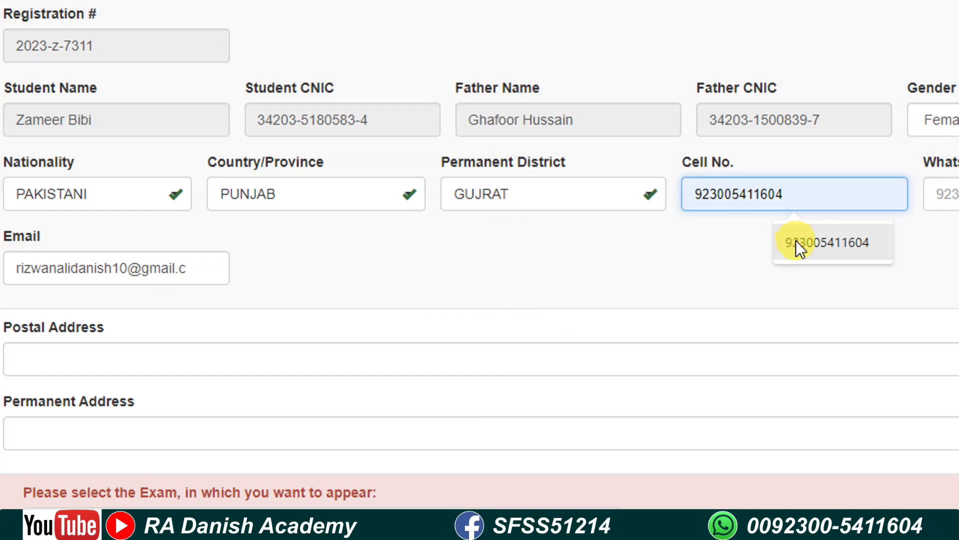
pyautogui.click(796, 241)
pyautogui.click(940, 194)
pyautogui.click(921, 243)
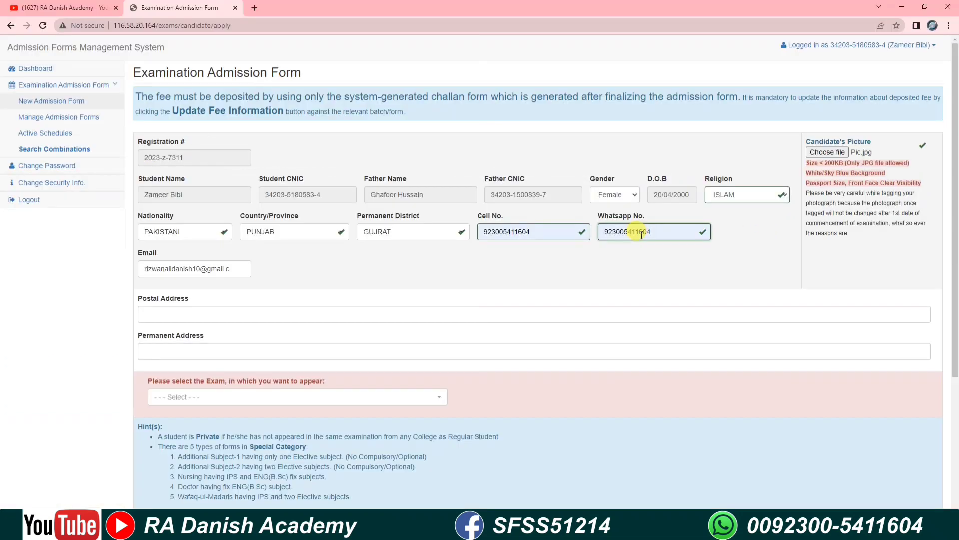
# Step: Type the candidate's postal address, including village, post office, tehsil and district
pyautogui.click(161, 313)
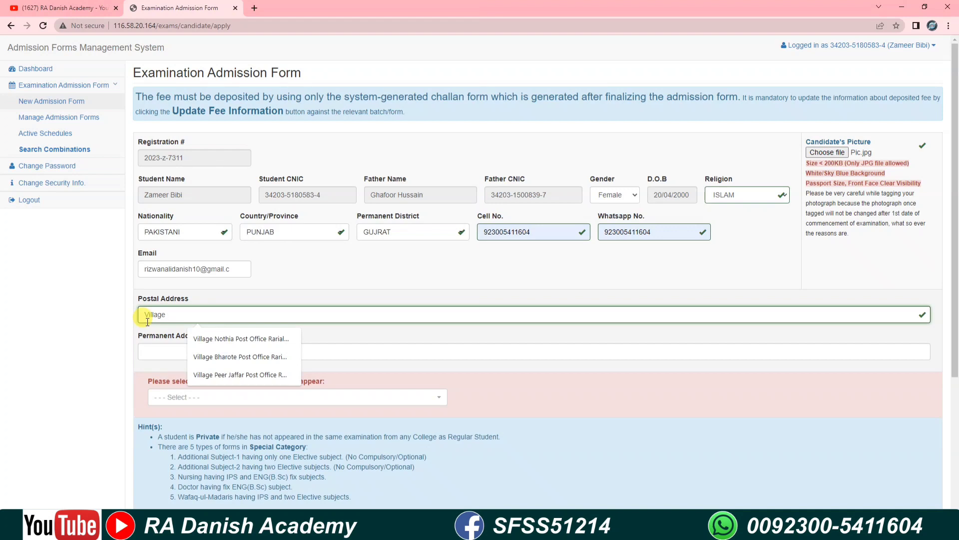
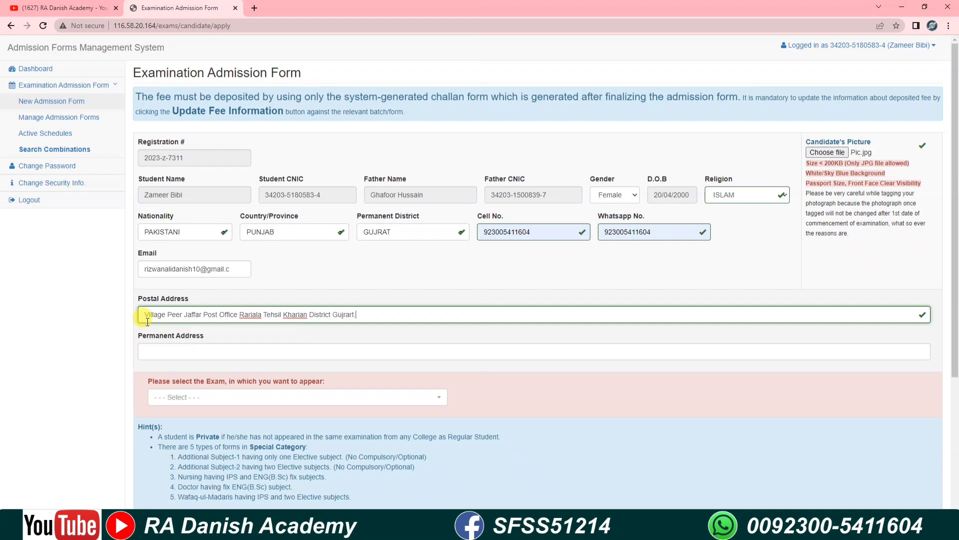
# Step: Fill Permanent Address with the same village address via the saved autofill suggestion
pyautogui.click(147, 322)
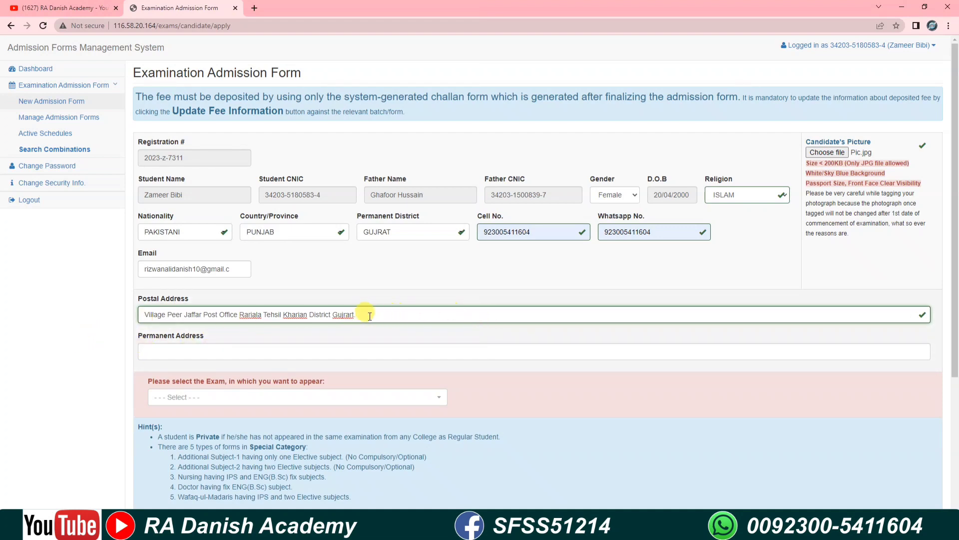
pyautogui.moveTo(356, 314); pyautogui.dragTo(121, 316)
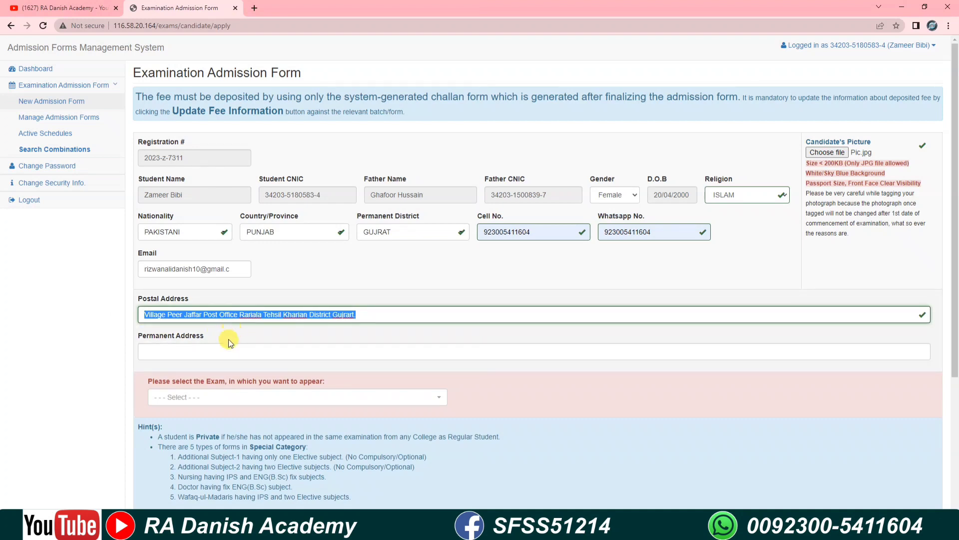
pyautogui.click(191, 353)
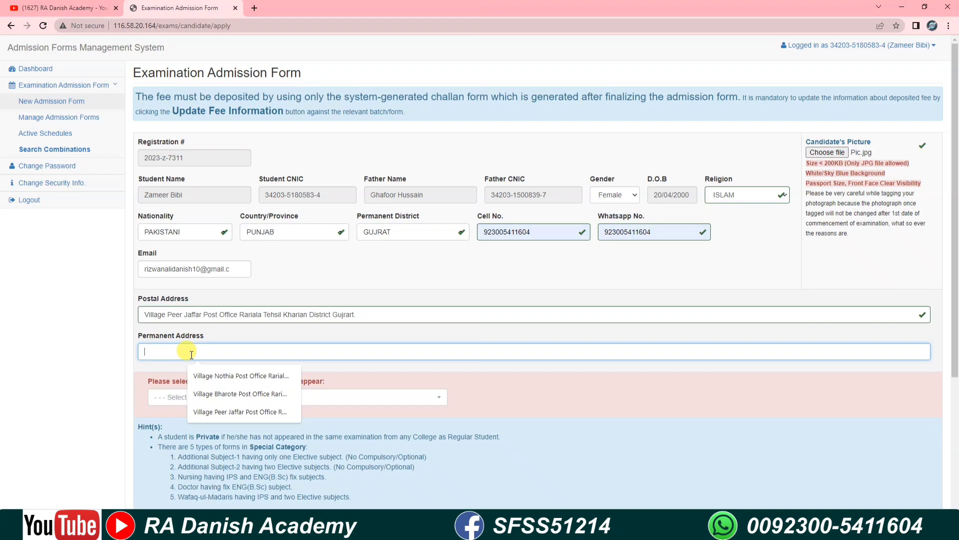
pyautogui.press('Down')
pyautogui.press('Down')
pyautogui.press('Down')
pyautogui.press('Return')
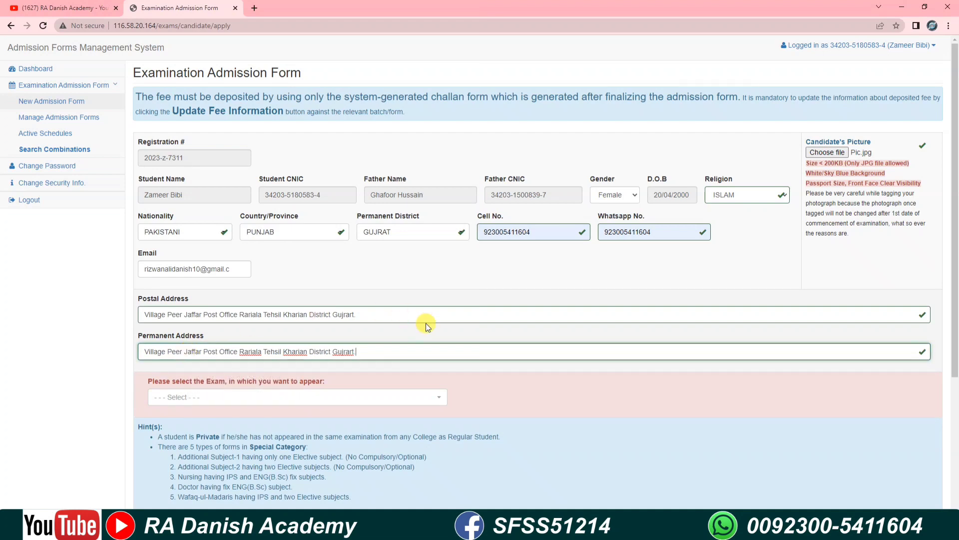
# Step: Select 'Associate Degree in Arts Part-I - BA-AD-I - Annual Examination 2023' as the exam
pyautogui.scroll(-2, 426, 323)
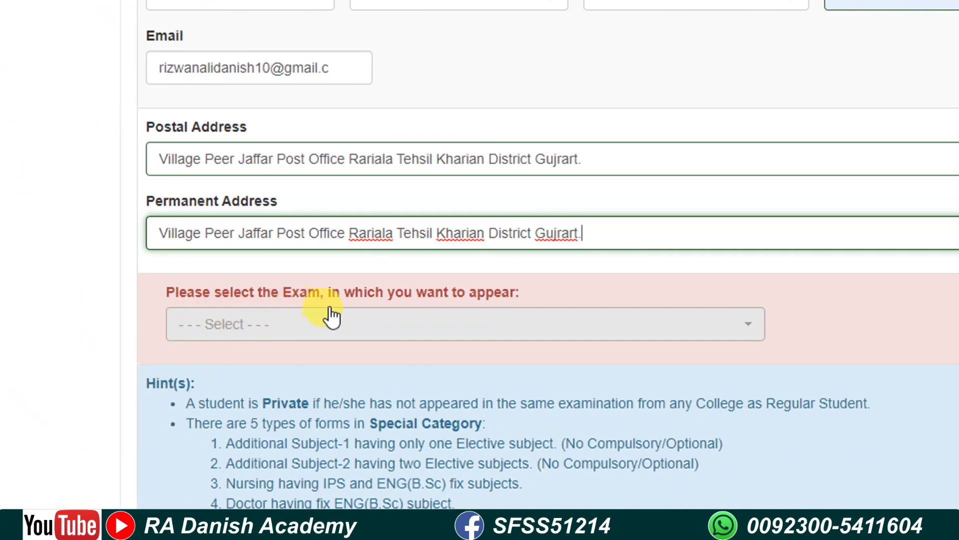
pyautogui.click(368, 325)
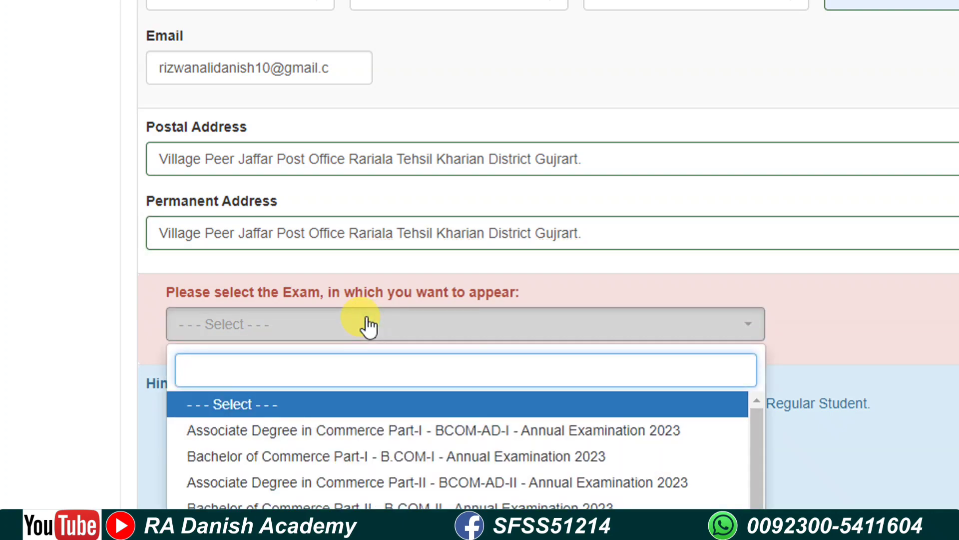
pyautogui.scroll(-5, 354, 452)
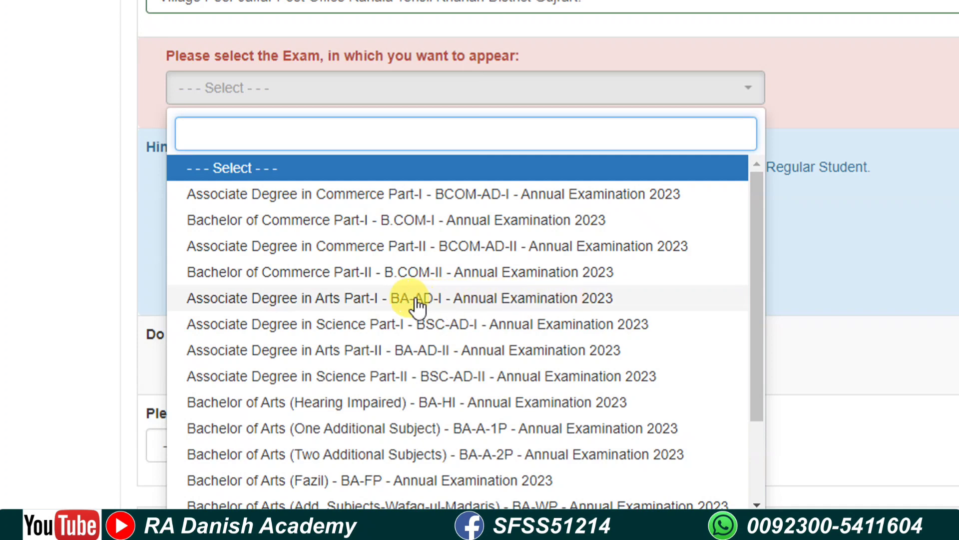
pyautogui.click(455, 298)
# Step: Choose 'Full Subjects as Fresh Appearance' and set the attempt dropdown to First Attempt
pyautogui.scroll(-3, 525, 262)
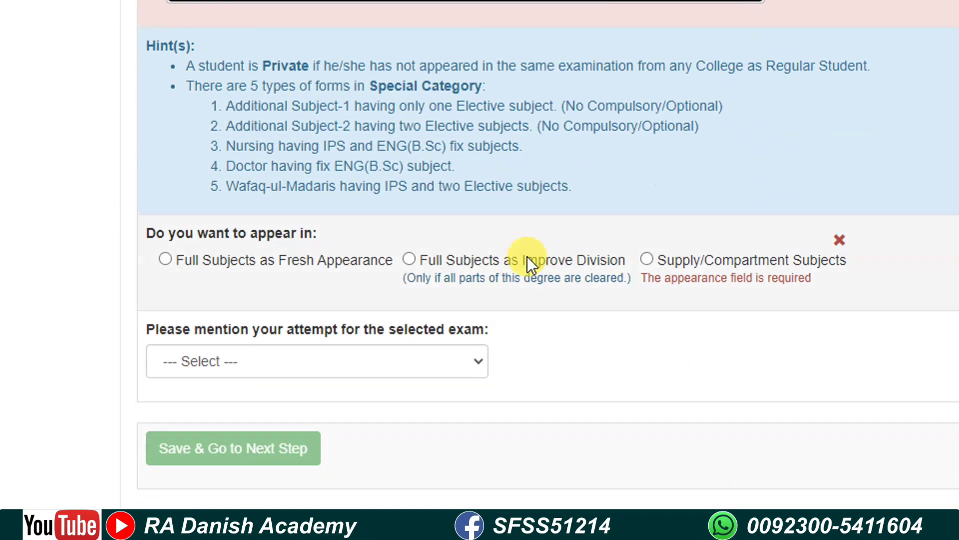
pyautogui.scroll(-2, 530, 263)
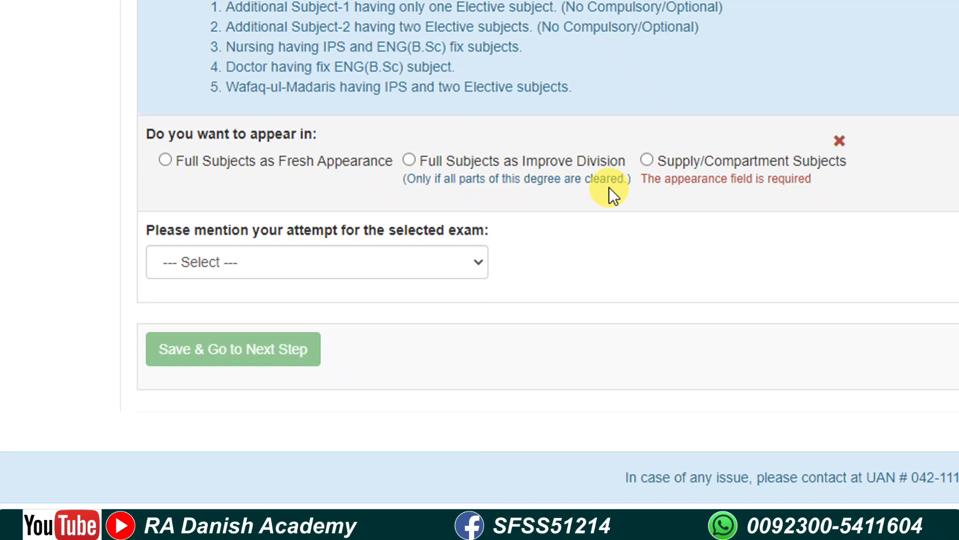
pyautogui.click(165, 161)
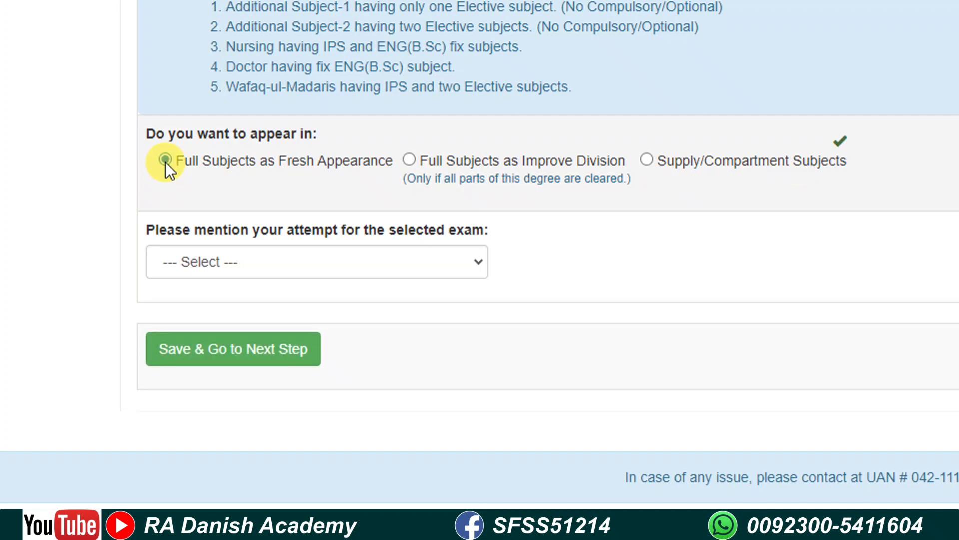
pyautogui.click(263, 265)
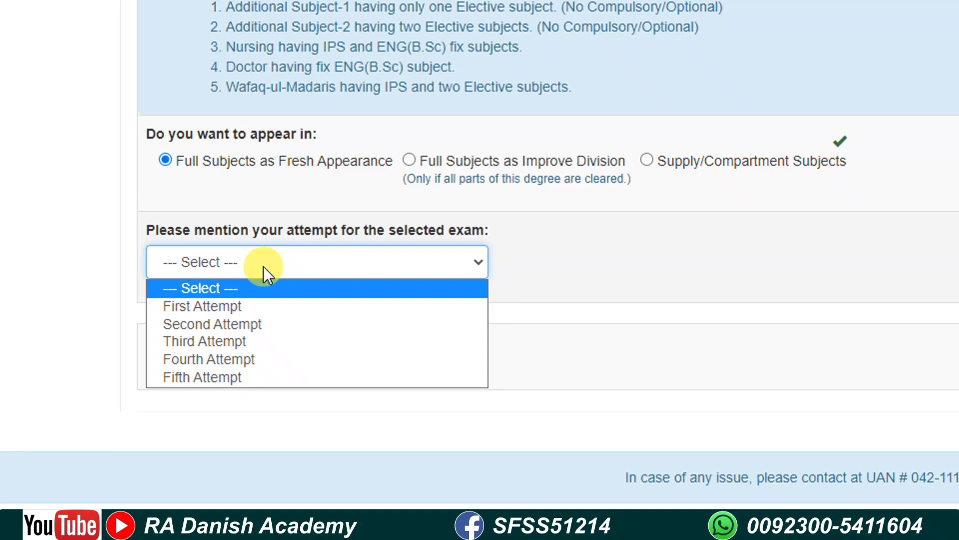
pyautogui.click(262, 305)
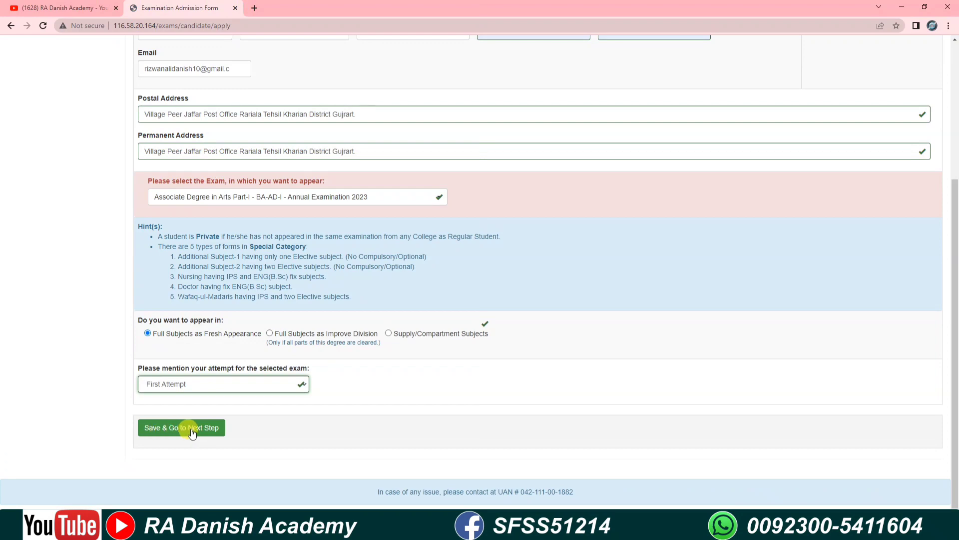
# Step: Save the exam details twice to reach the subject page listing compulsory ENG(L)-I and IPS
pyautogui.click(192, 432)
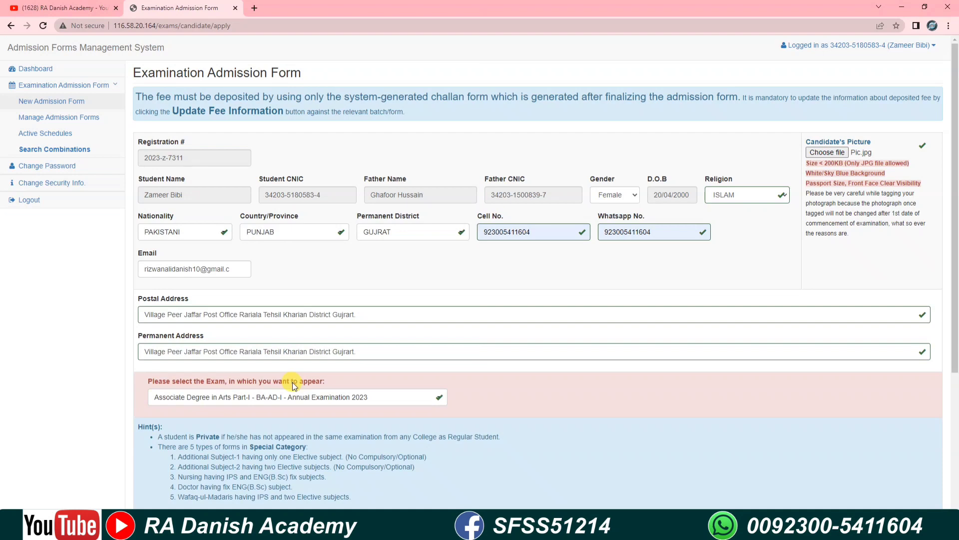
pyautogui.scroll(-4, 292, 381)
pyautogui.scroll(-1, 294, 386)
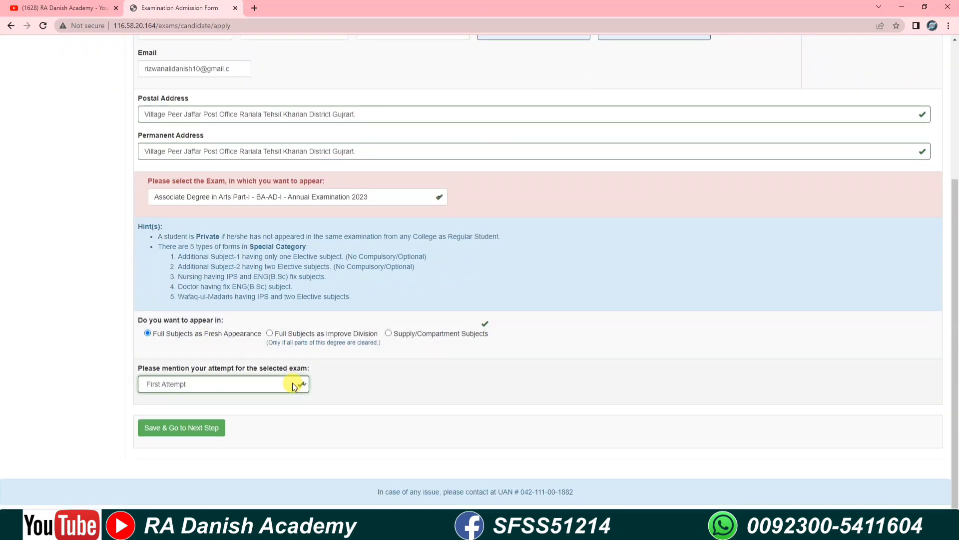
pyautogui.scroll(-1, 293, 383)
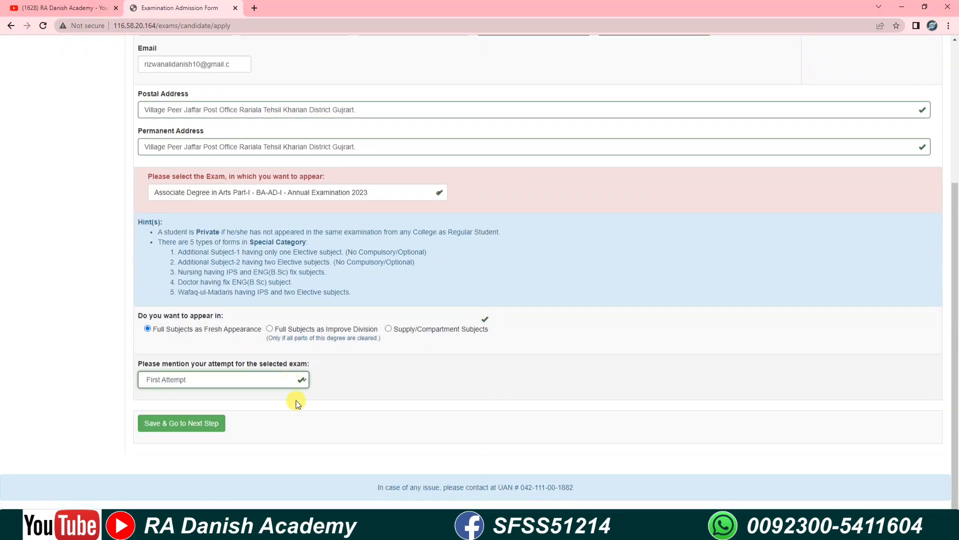
pyautogui.click(173, 425)
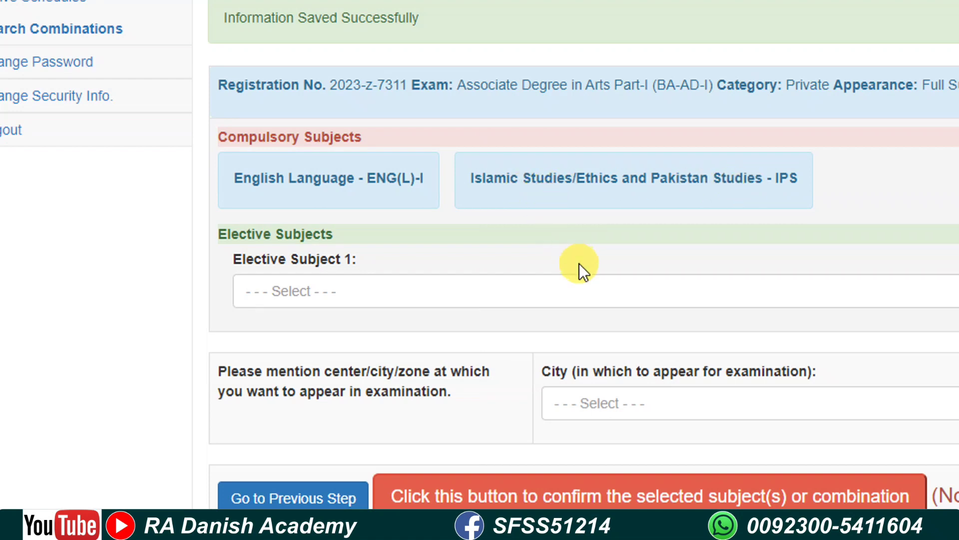
# Step: Choose Education - EDU-I as Elective Subject 1
pyautogui.click(556, 295)
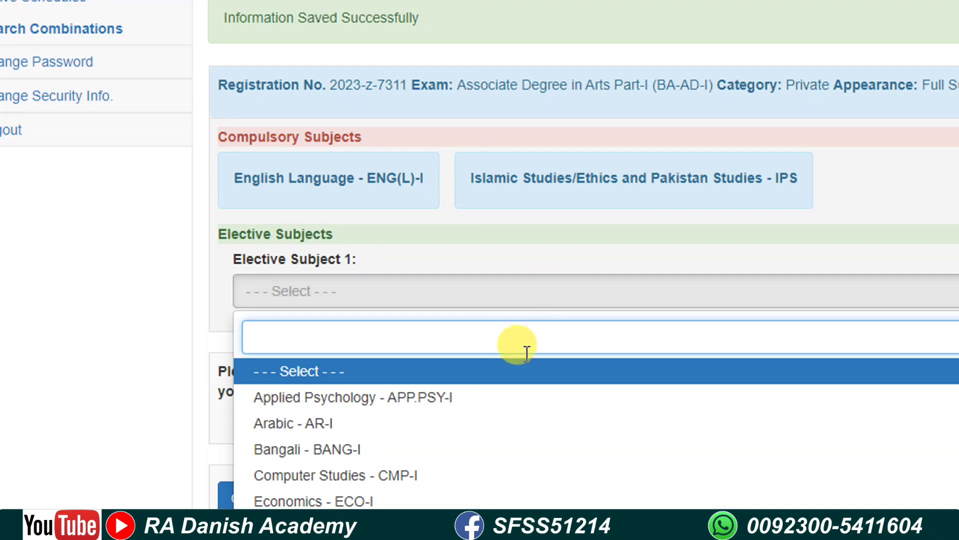
pyautogui.scroll(-2, 413, 475)
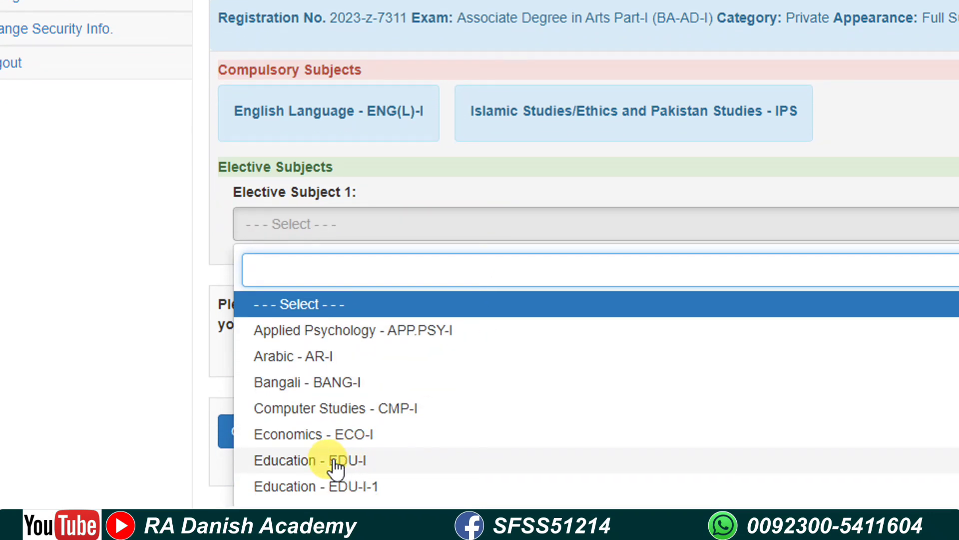
pyautogui.click(335, 461)
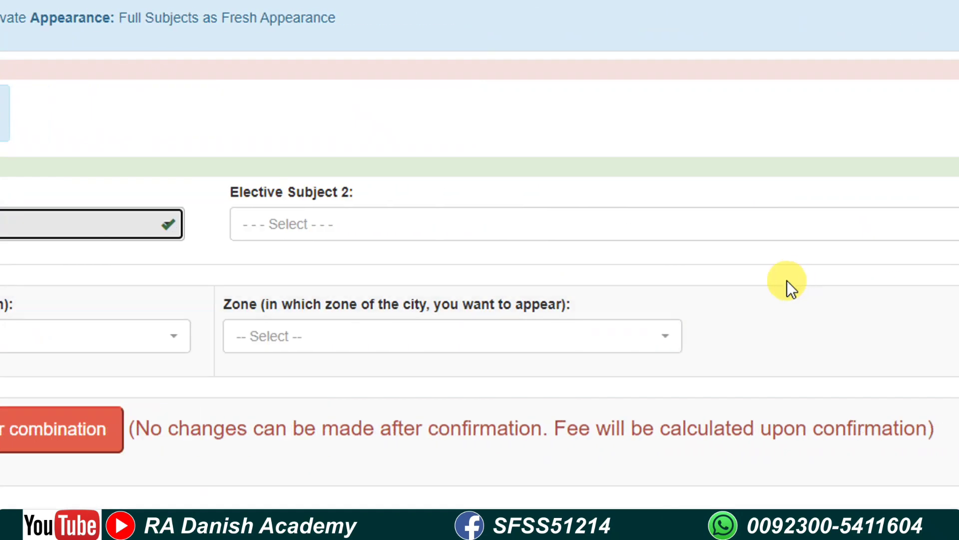
# Step: Filter Elective Subject 2 by 'is' and choose Islamic Studies - ISL-I
pyautogui.click(766, 242)
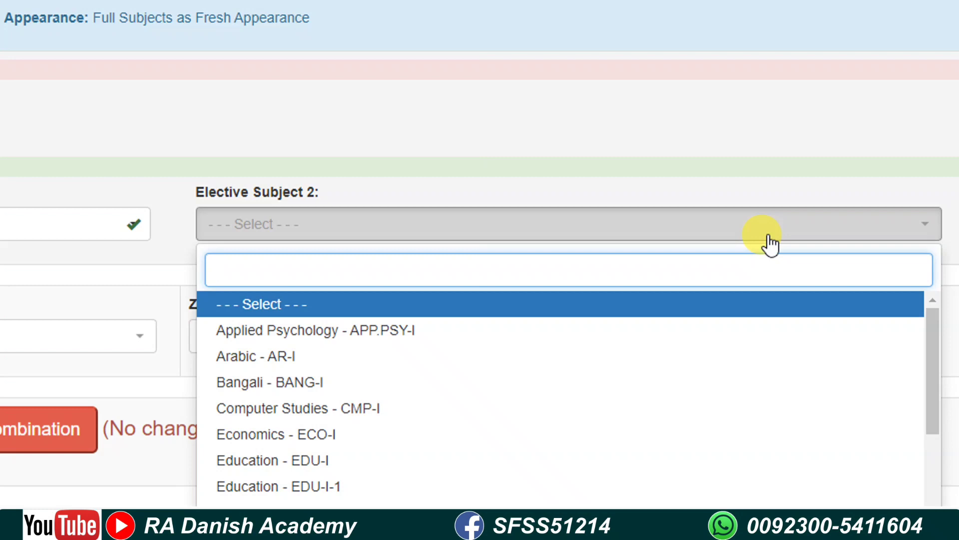
pyautogui.scroll(-2, 770, 242)
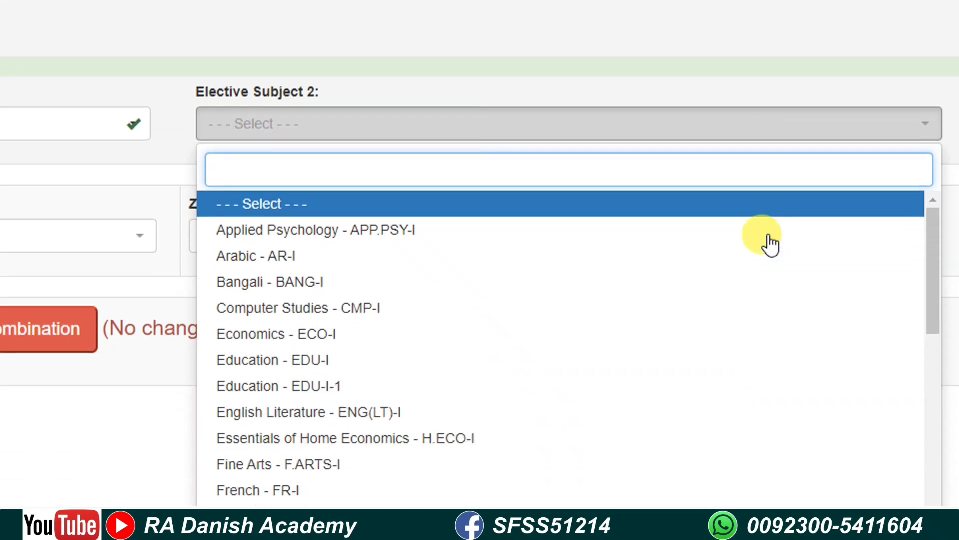
pyautogui.scroll(2, 628, 263)
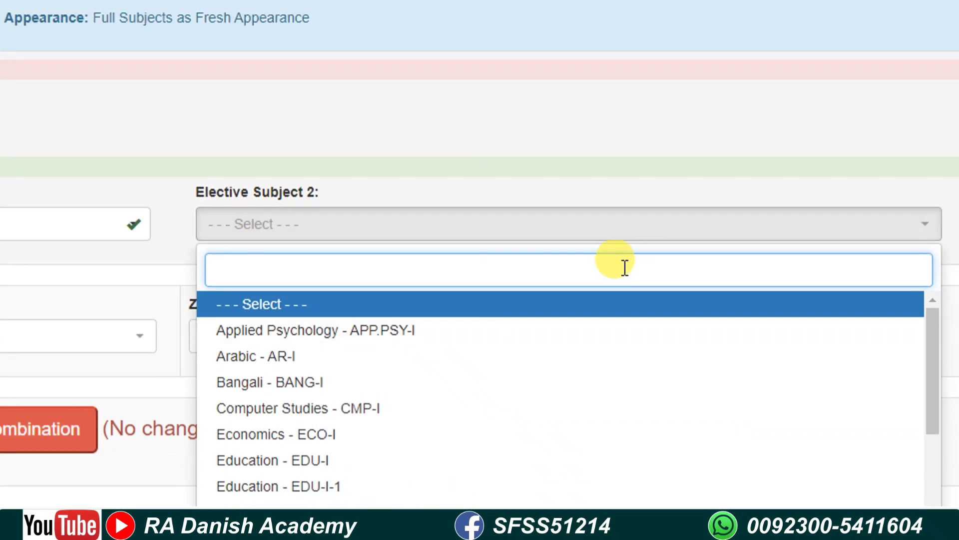
pyautogui.write('is')
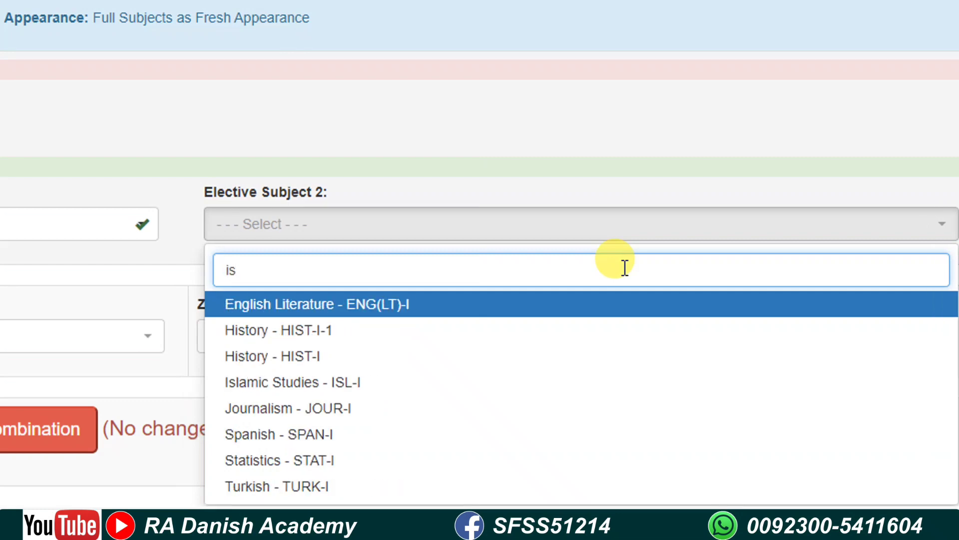
pyautogui.click(284, 388)
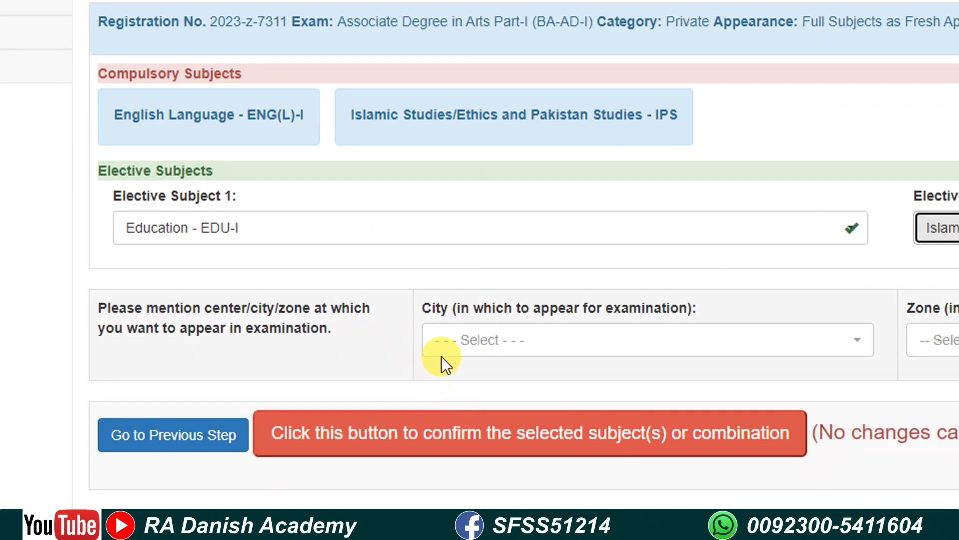
# Step: Choose KHARIAN as the exam city, found by typing 'khari', and KHARIAN (KR1) as the zone
pyautogui.click(538, 338)
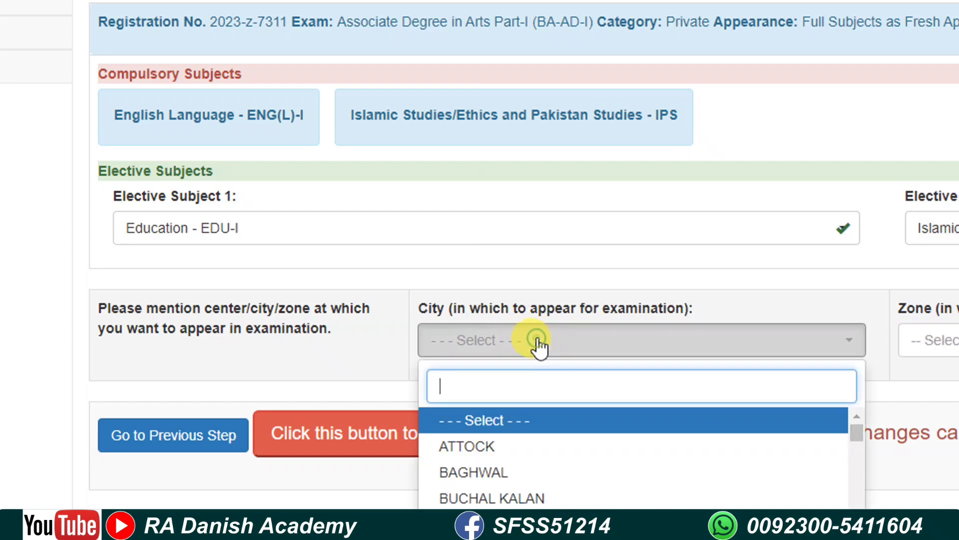
pyautogui.write('khari')
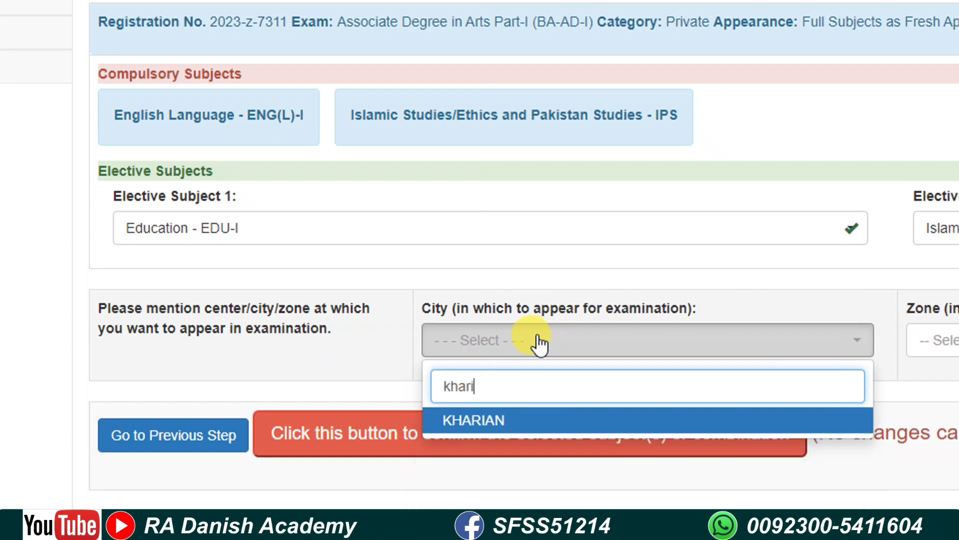
pyautogui.click(511, 422)
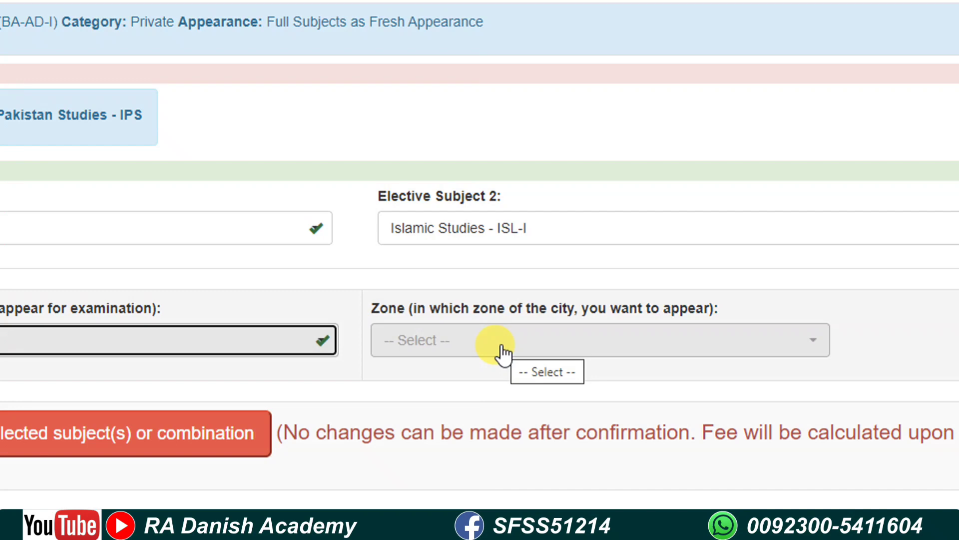
pyautogui.click(502, 352)
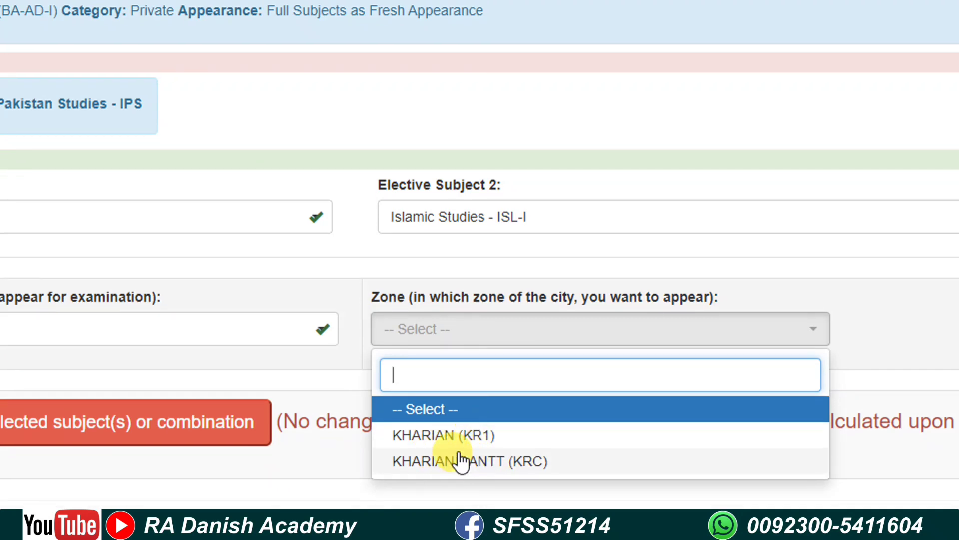
pyautogui.click(444, 445)
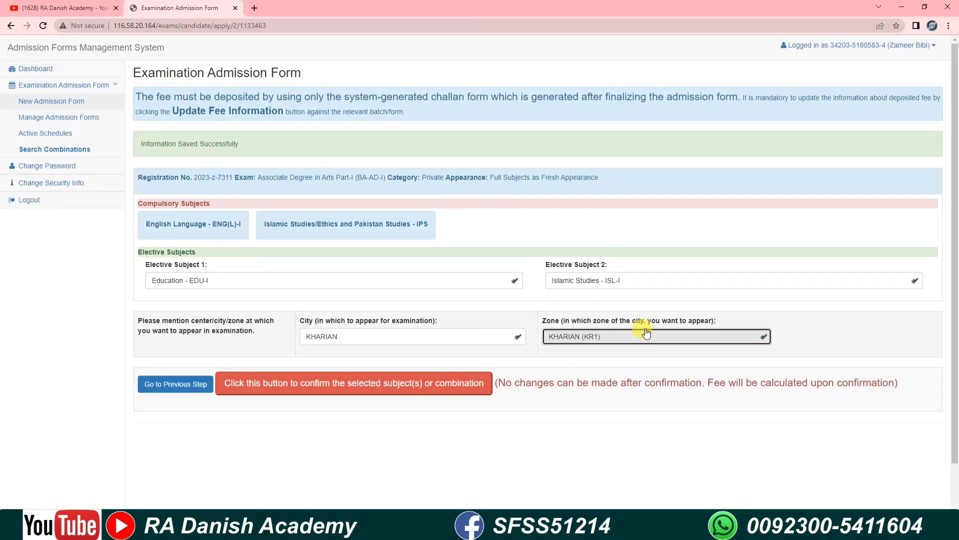
# Step: Confirm the selected subjects and centre, reaching the review page with total fee Rs. 6920
pyautogui.scroll(-1, 646, 333)
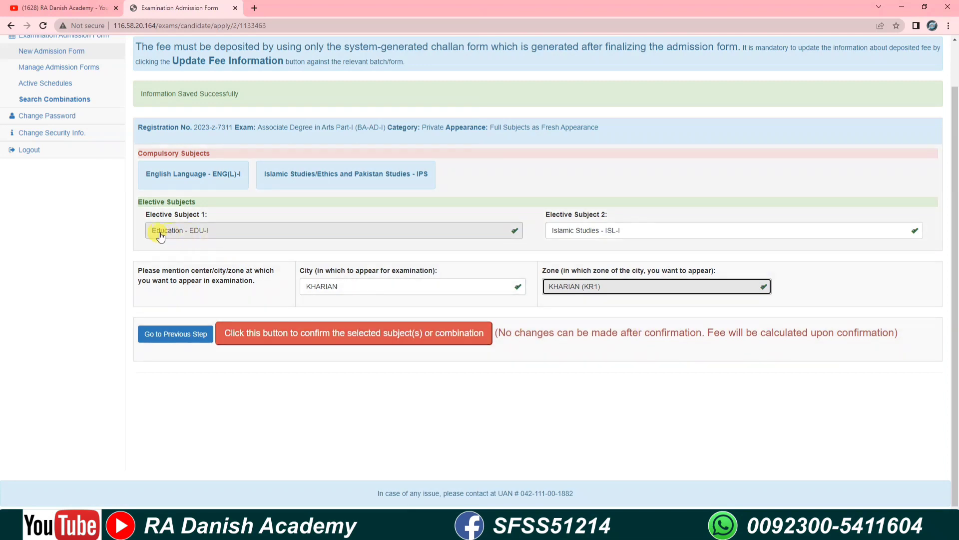
pyautogui.scroll(1, 580, 242)
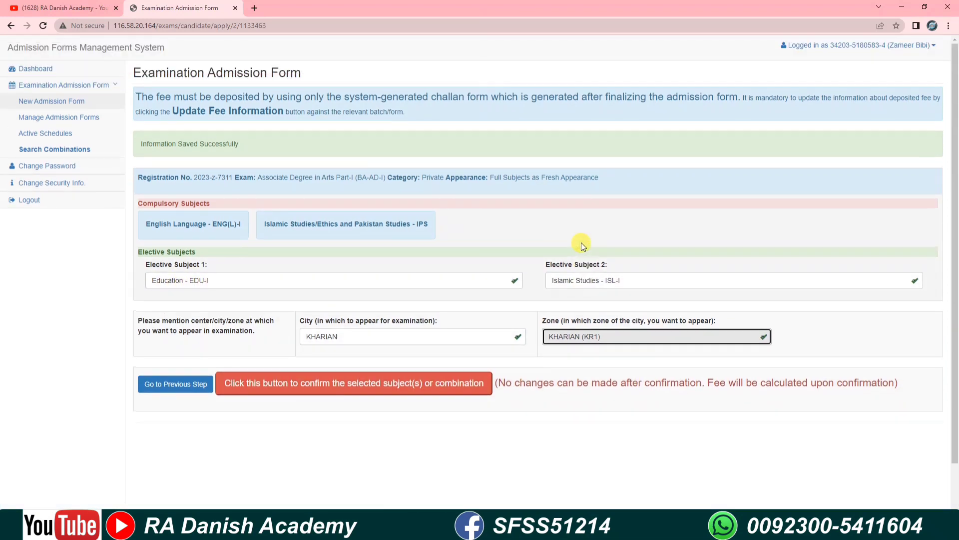
pyautogui.scroll(-1, 582, 244)
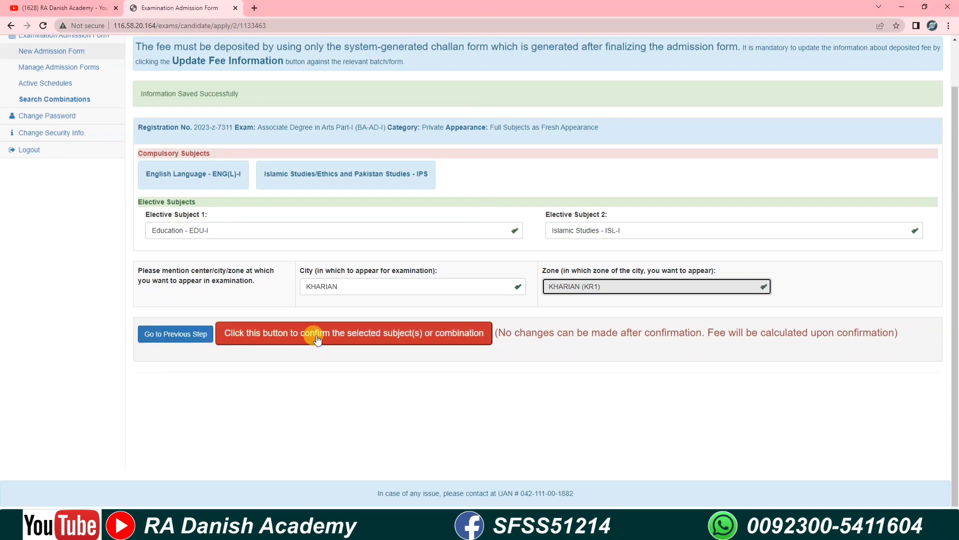
pyautogui.click(385, 337)
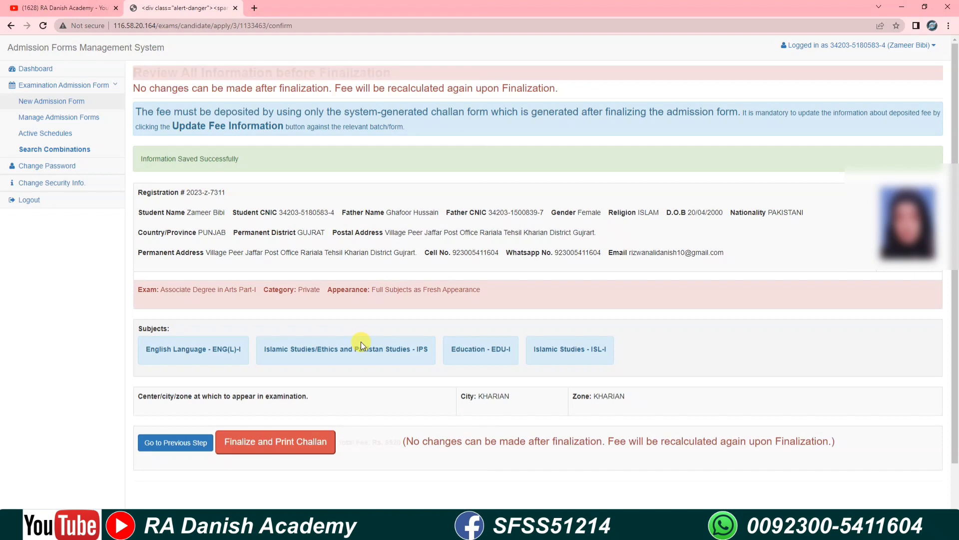
# Step: Review the confirmation page and finalize the form to generate the Rs. 6920 challan
pyautogui.scroll(-1, 360, 341)
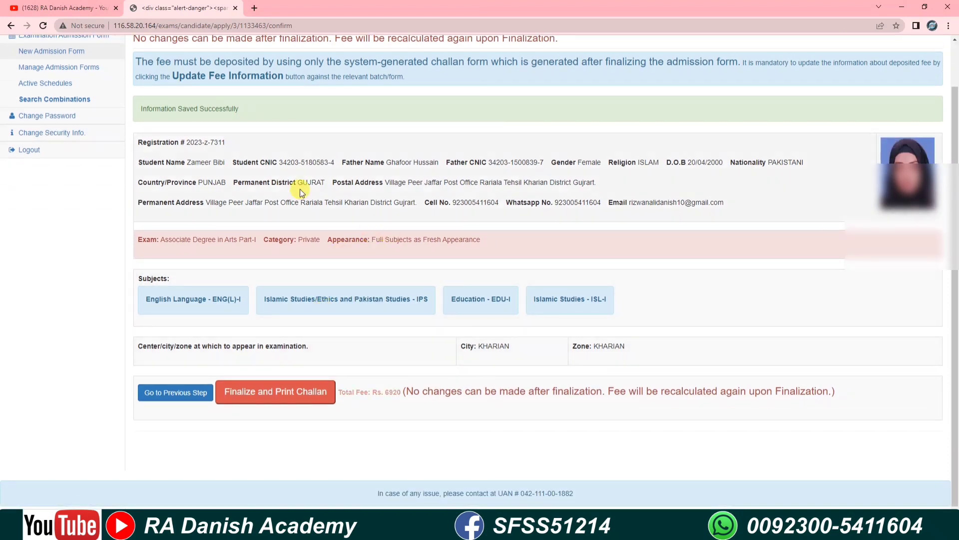
pyautogui.scroll(-1, 449, 218)
pyautogui.scroll(1, 450, 218)
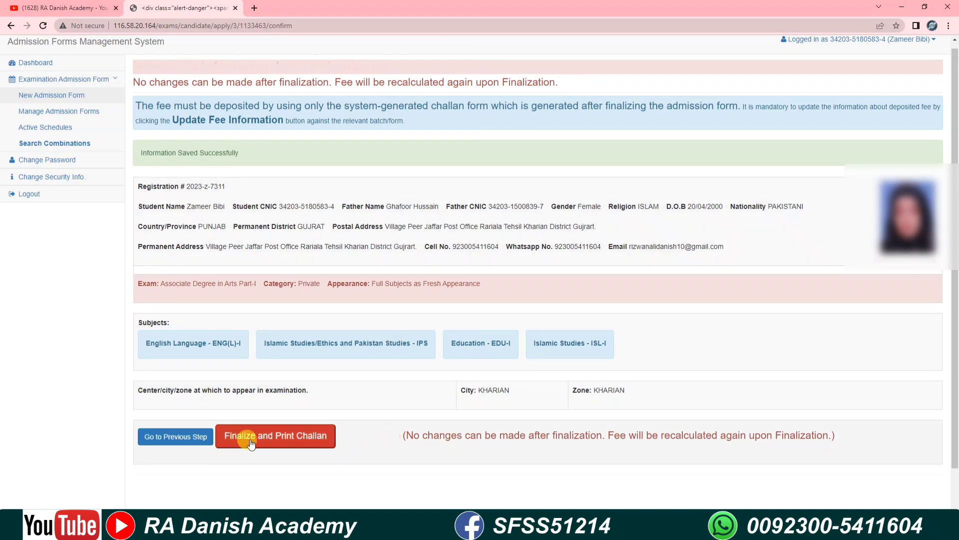
pyautogui.click(287, 440)
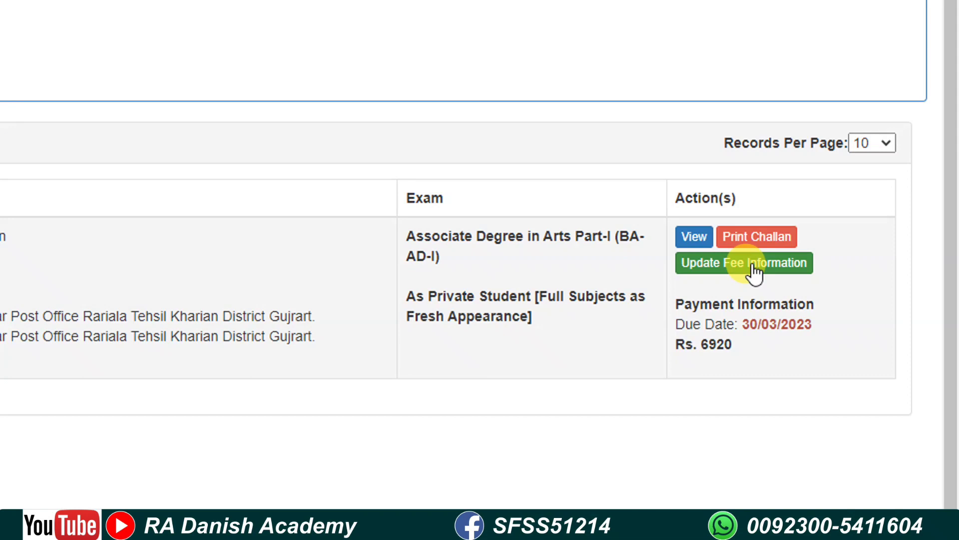
# Step: Open the Print Challan PDF for the BA-AD-I form from the forms list
pyautogui.click(753, 236)
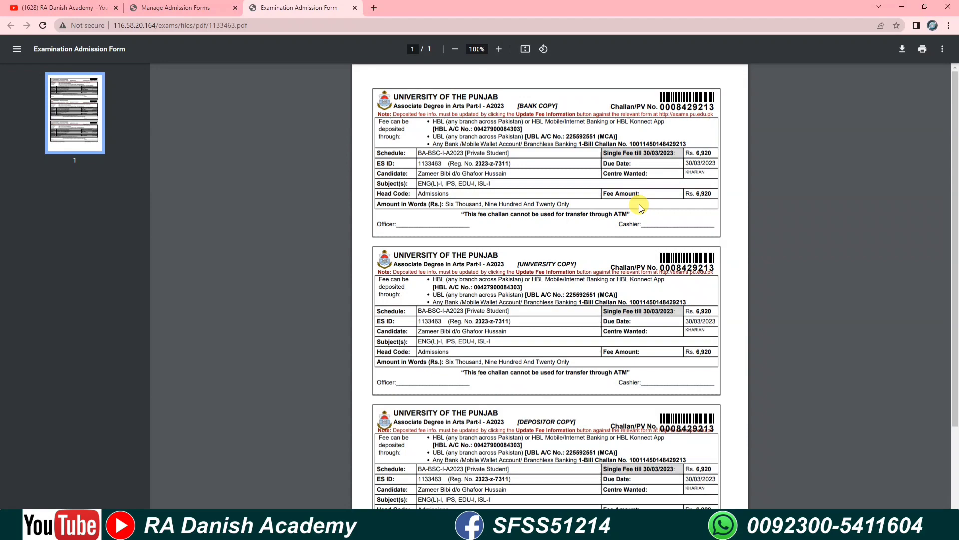
pyautogui.scroll(-2, 639, 205)
pyautogui.scroll(3, 639, 202)
# Step: Download the challan PDF and save it as 'asd' in the B.A registration folder
pyautogui.click(899, 51)
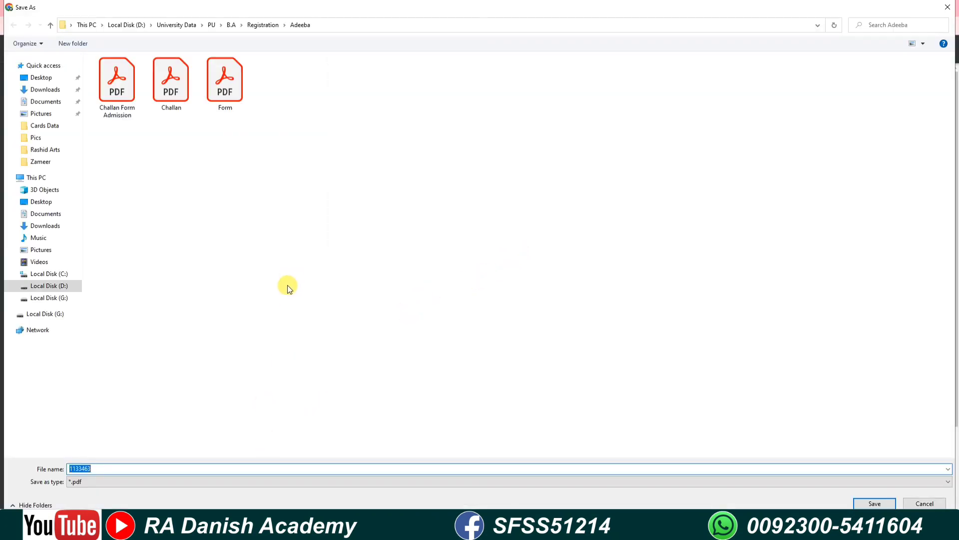
pyautogui.write('asd')
pyautogui.click(874, 503)
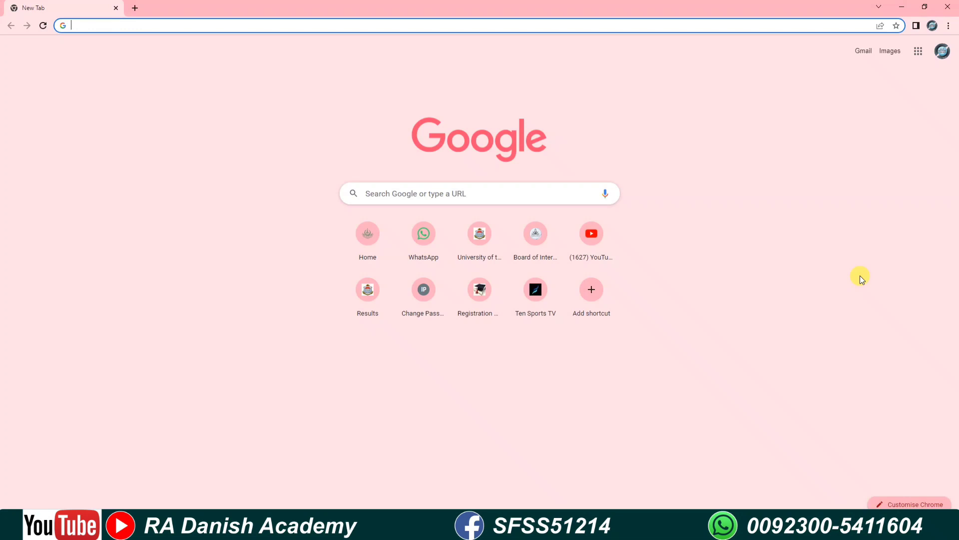
pyautogui.write('www.pu')
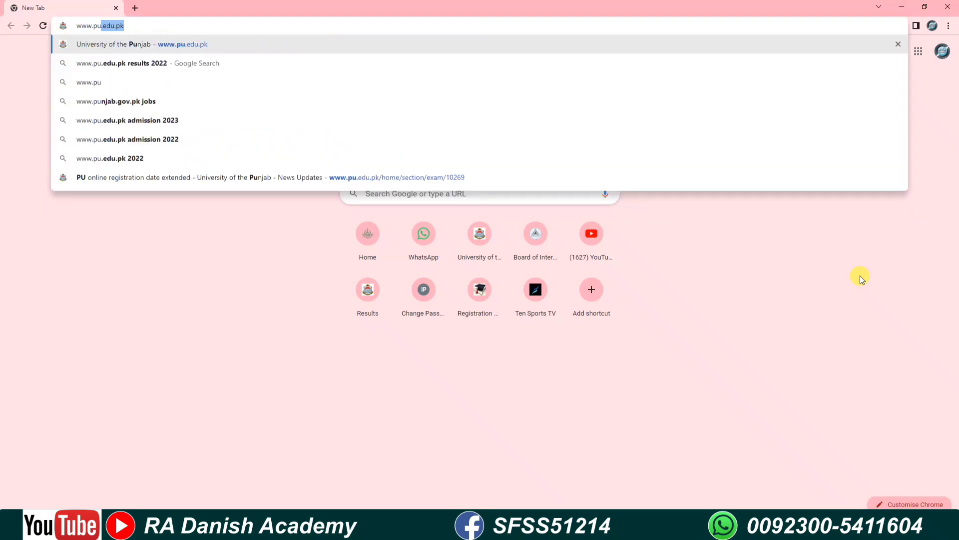
pyautogui.press('Return')
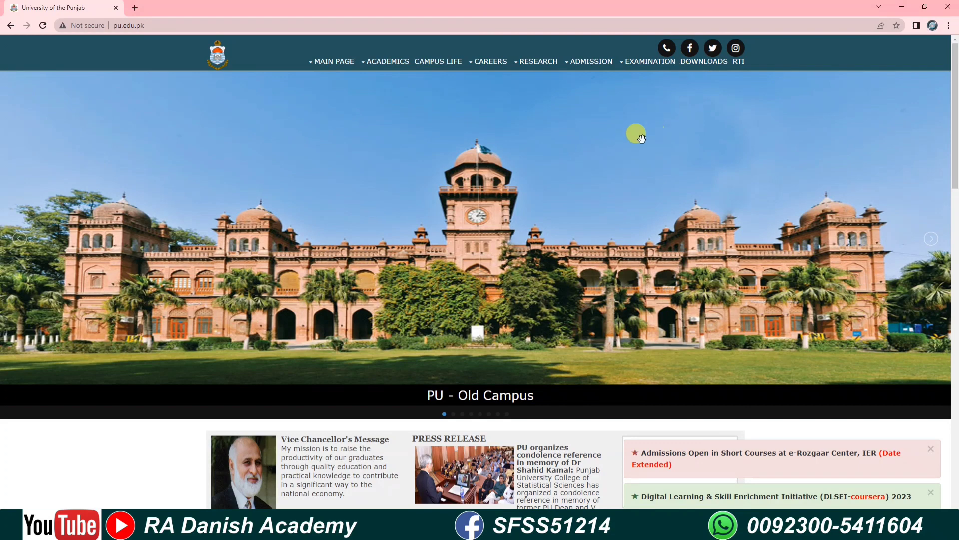
pyautogui.moveTo(637, 65)
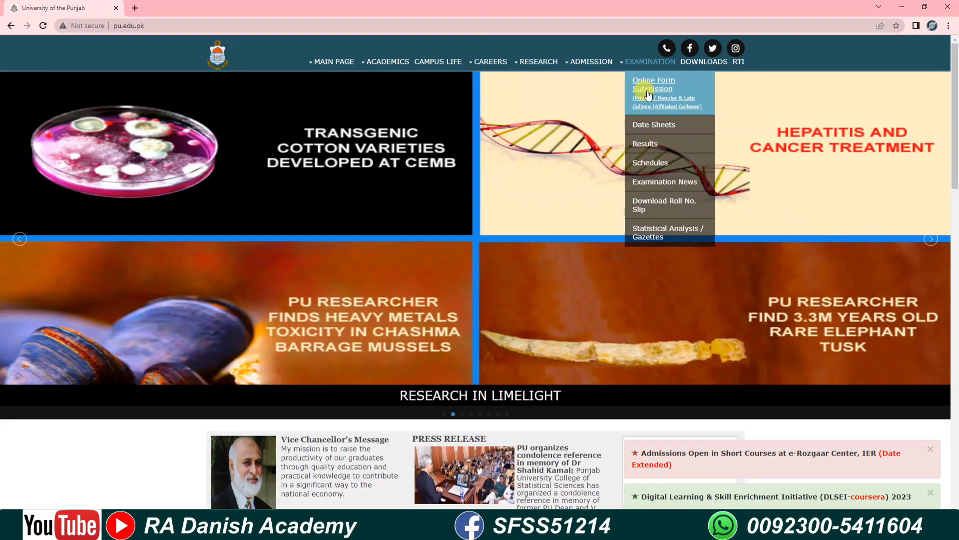
pyautogui.click(648, 92)
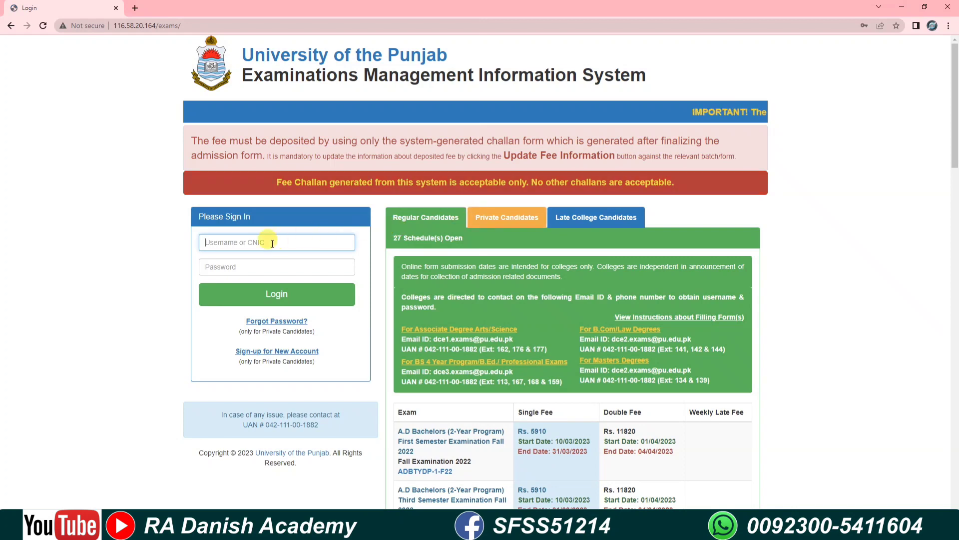
# Step: Log in with the candidate's saved username and password from Chrome's suggestions
pyautogui.click(243, 246)
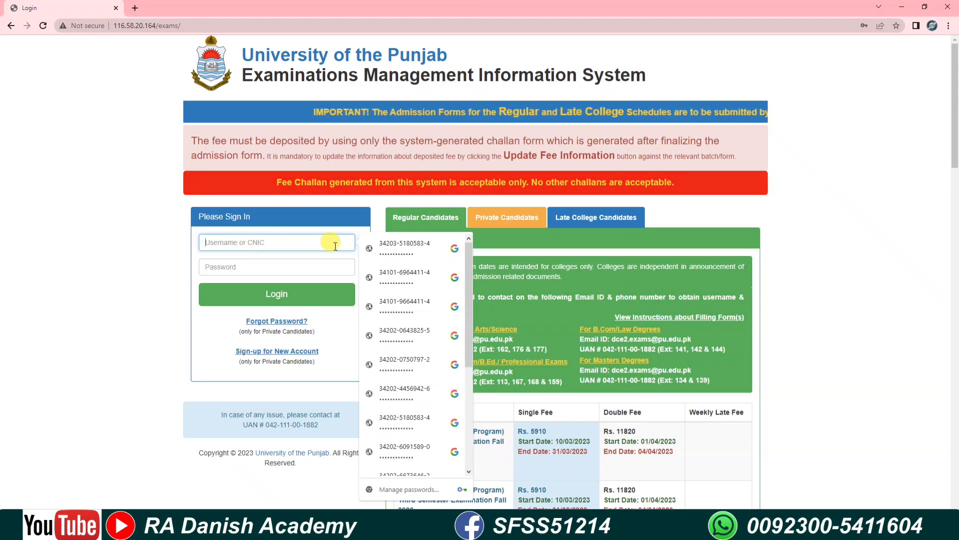
pyautogui.click(418, 248)
pyautogui.click(288, 299)
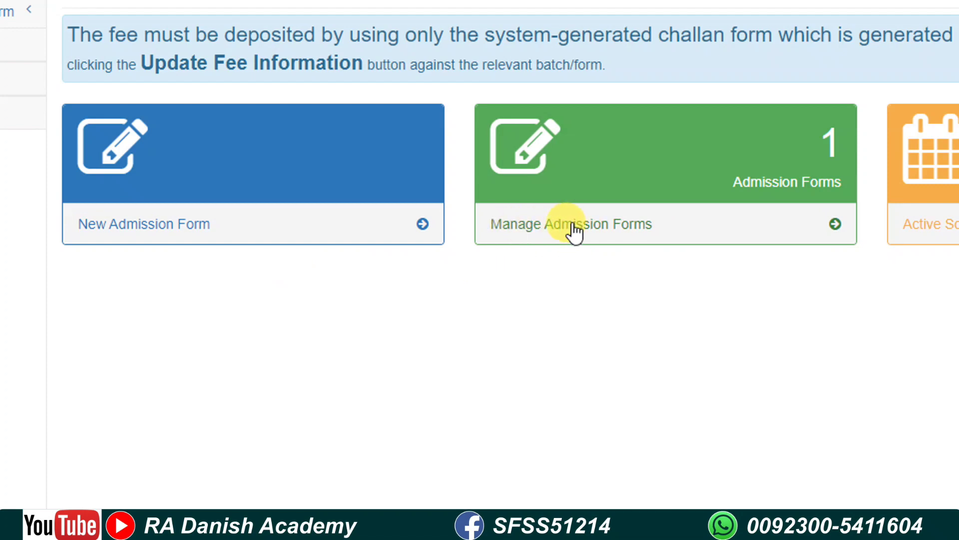
# Step: Open Manage Admission Forms, then Update Fee Information for the Rs. 6920 challan
pyautogui.click(578, 230)
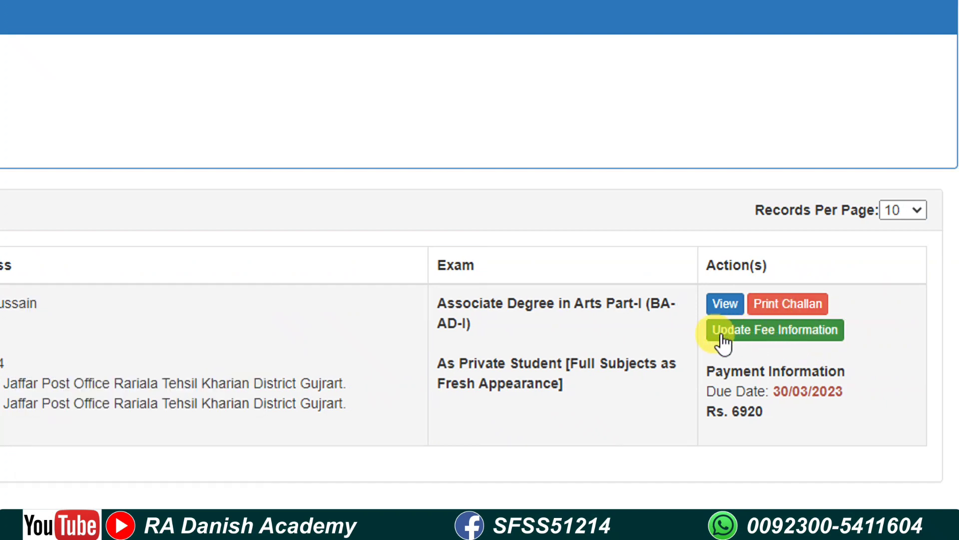
pyautogui.click(767, 336)
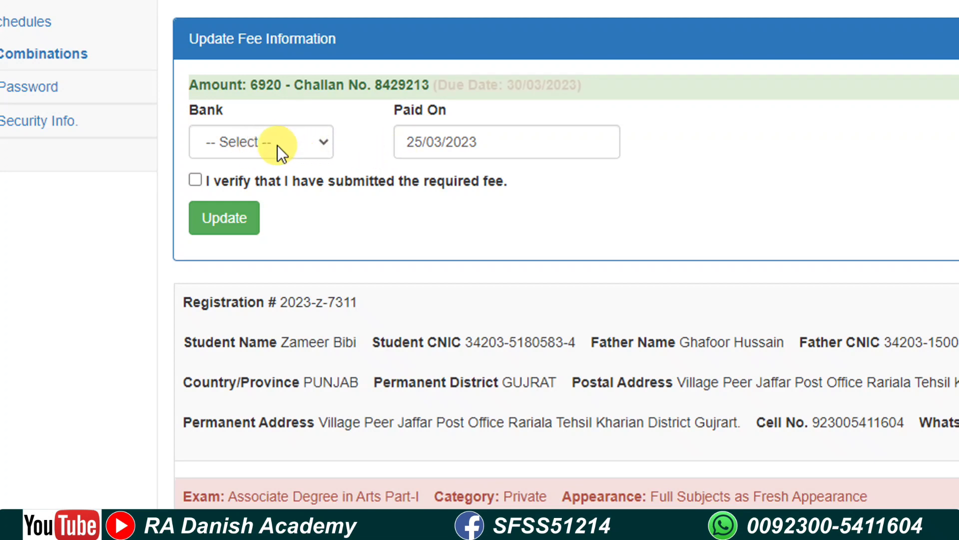
# Step: Choose HBL from the Bank list and confirm Paid On stays 25/03/2023 in the date picker
pyautogui.click(277, 144)
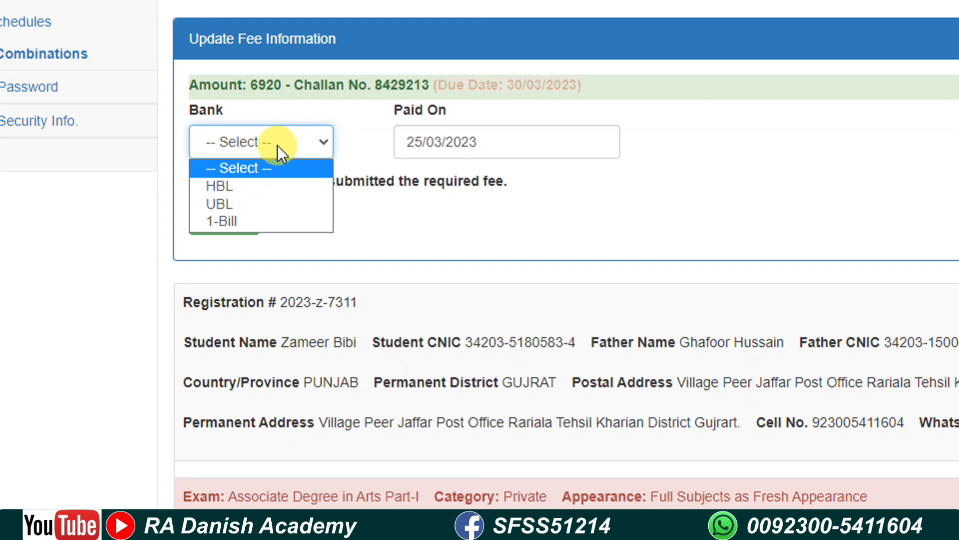
pyautogui.click(244, 186)
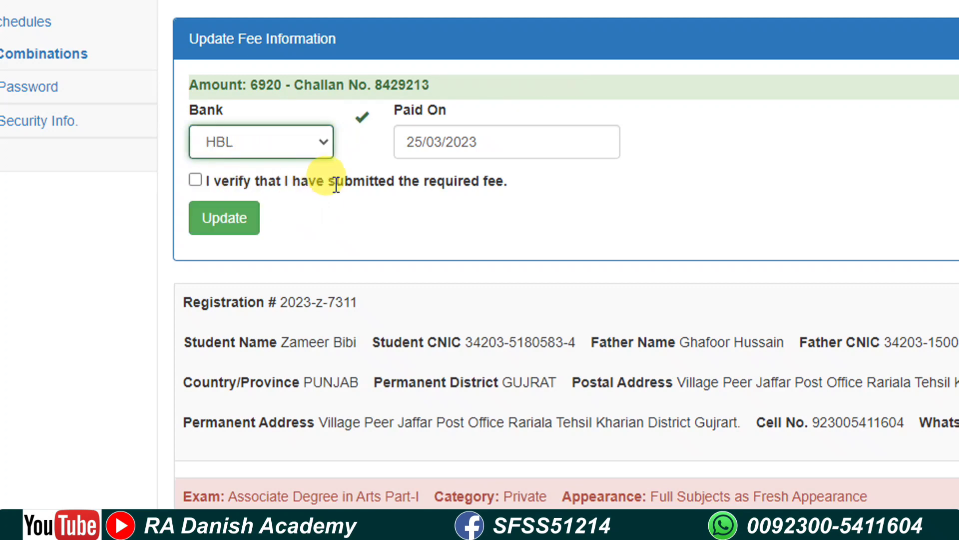
pyautogui.click(416, 148)
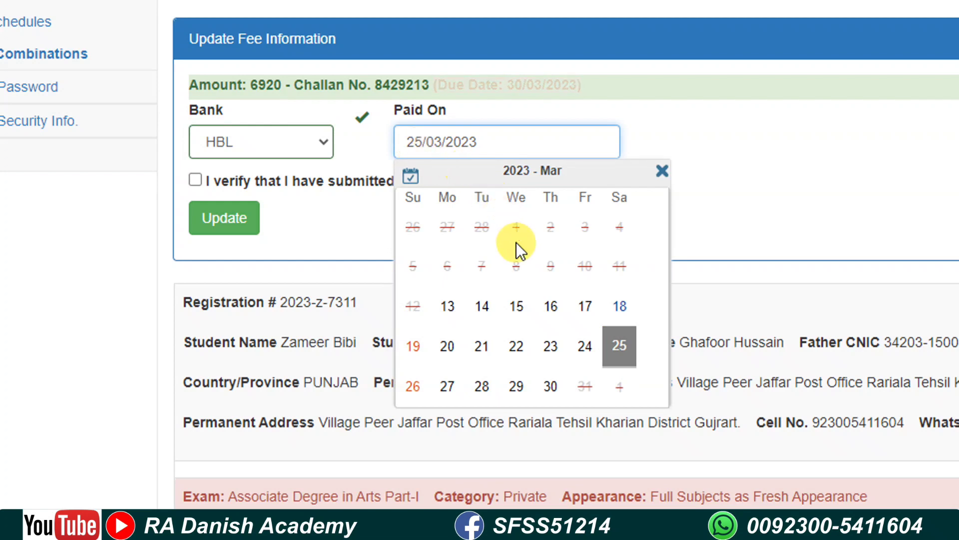
pyautogui.click(662, 172)
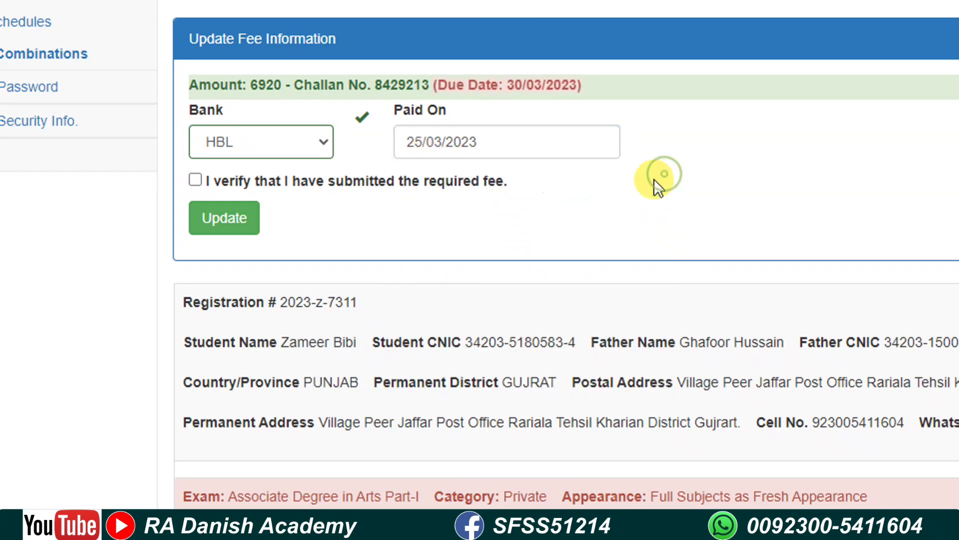